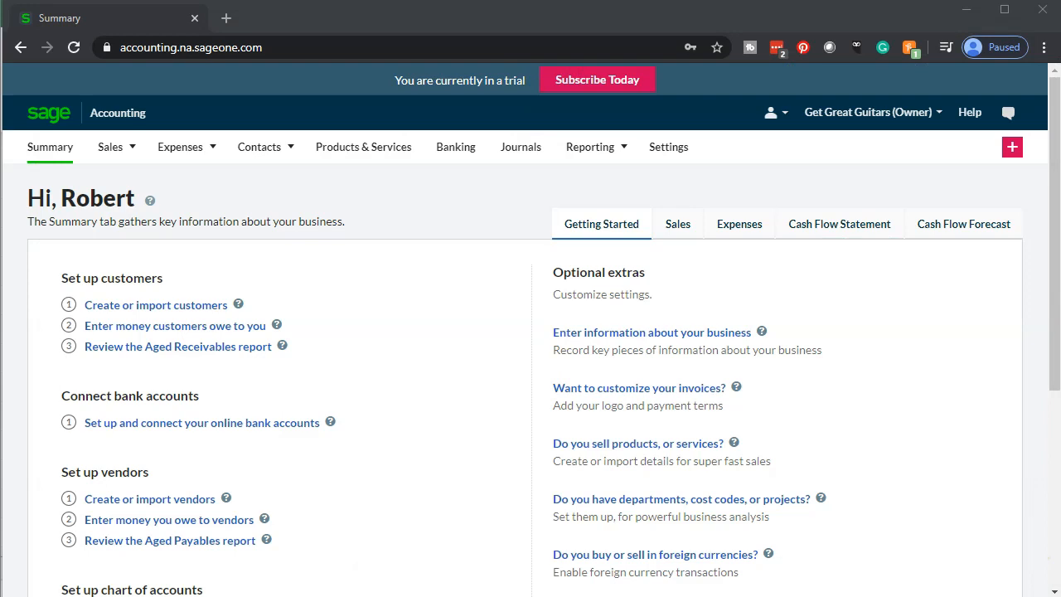
- Switch to the Bank Stmts.xlsx workbook in Excel and review the March statement's transactions and ending balance
click(592, 576)
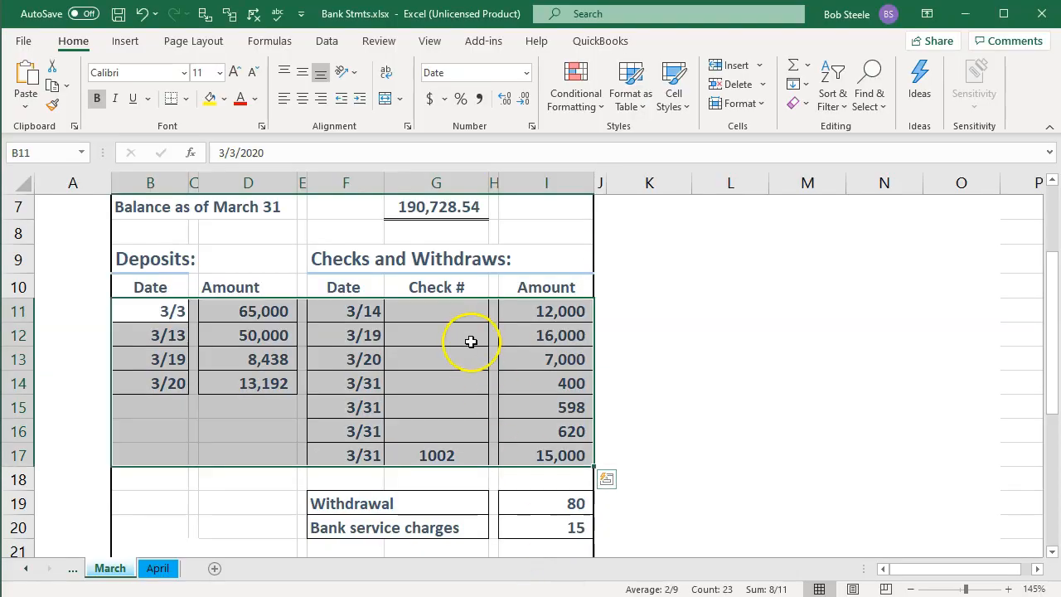
click(461, 314)
scroll(445, 352, up, 2)
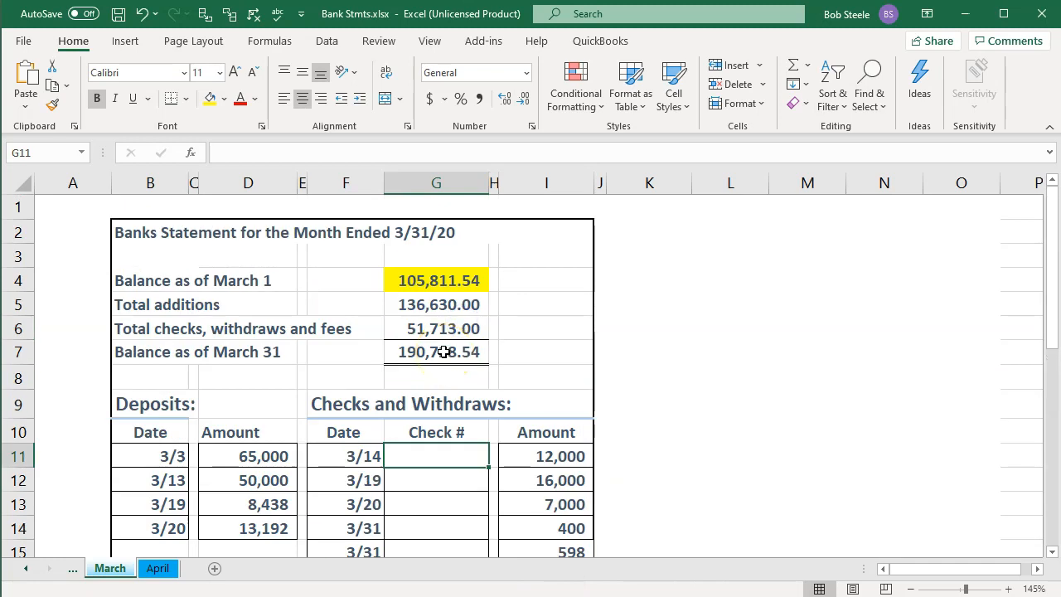
click(444, 351)
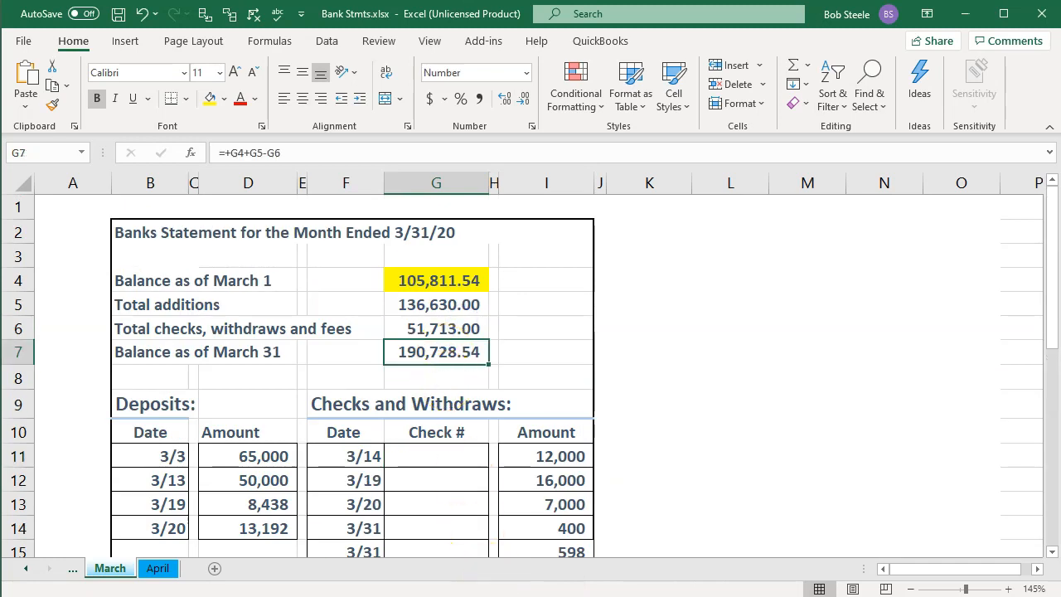
- Switch to Bank Data to Upload March.csv and review its Trans Date, Amount and Description columns
click(414, 577)
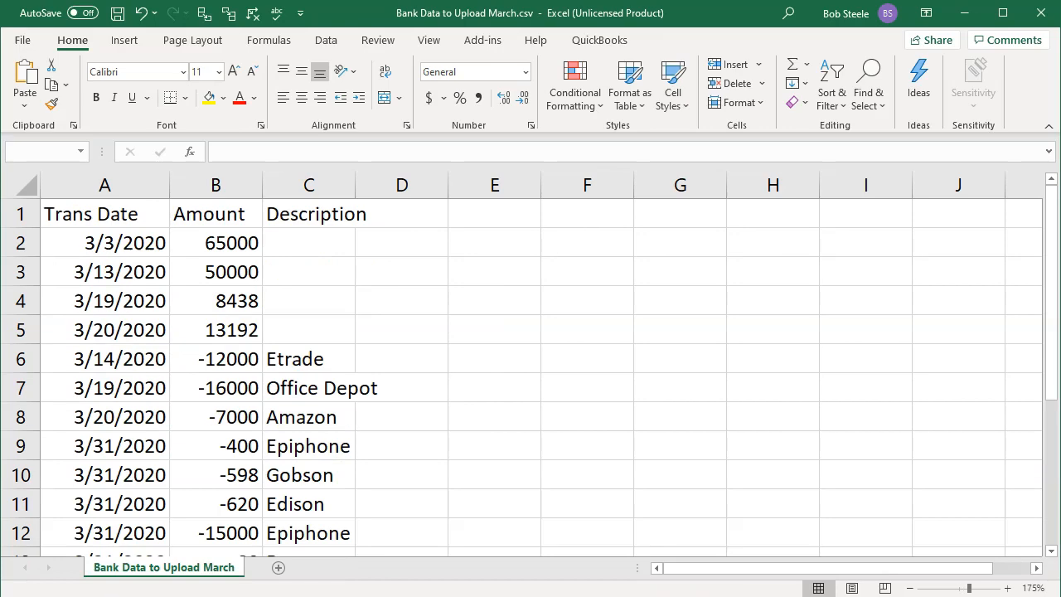
click(414, 436)
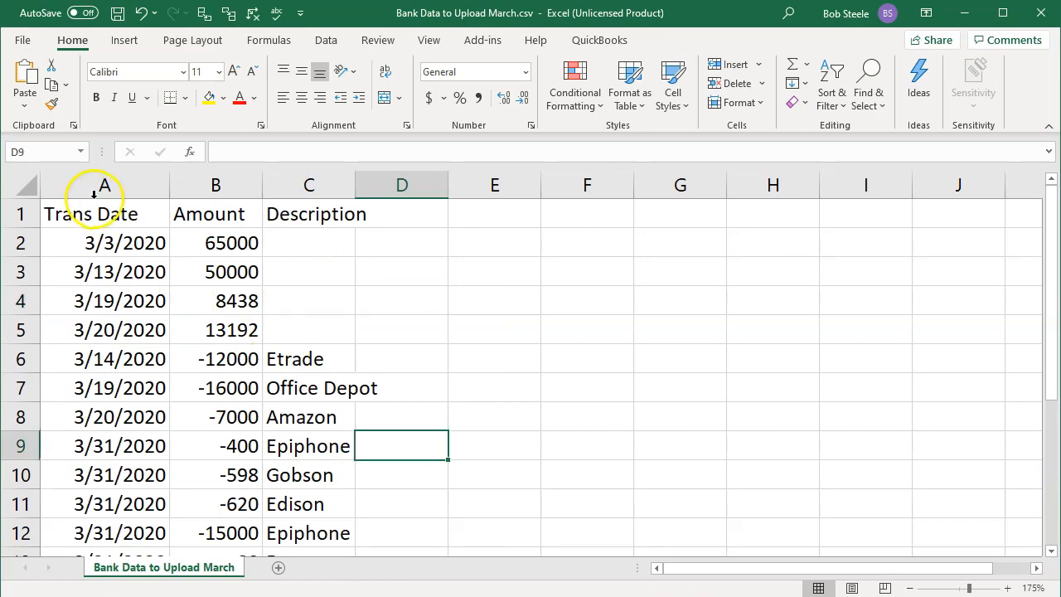
click(68, 217)
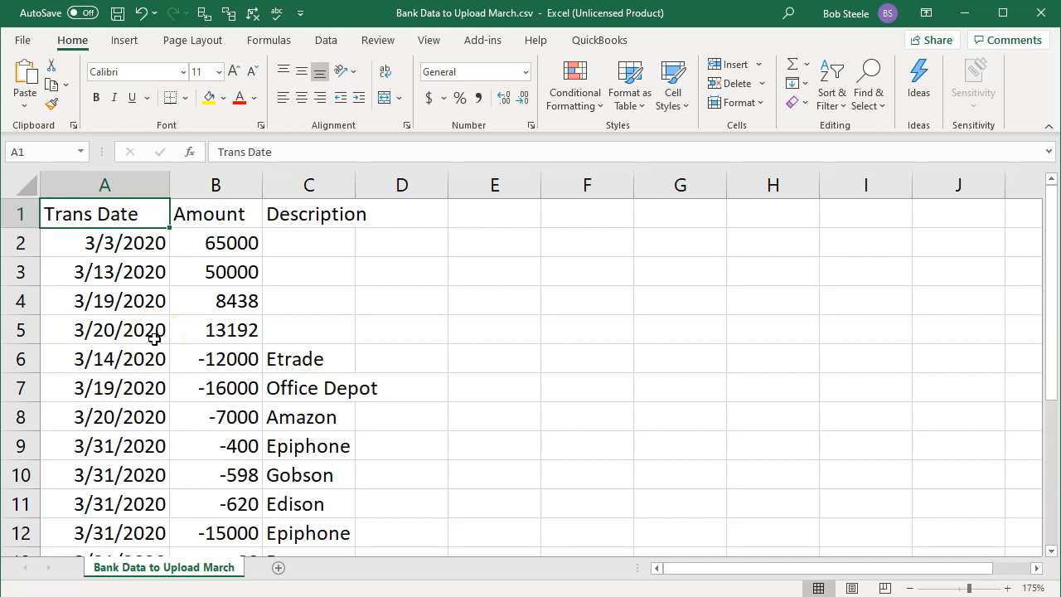
key(Right)
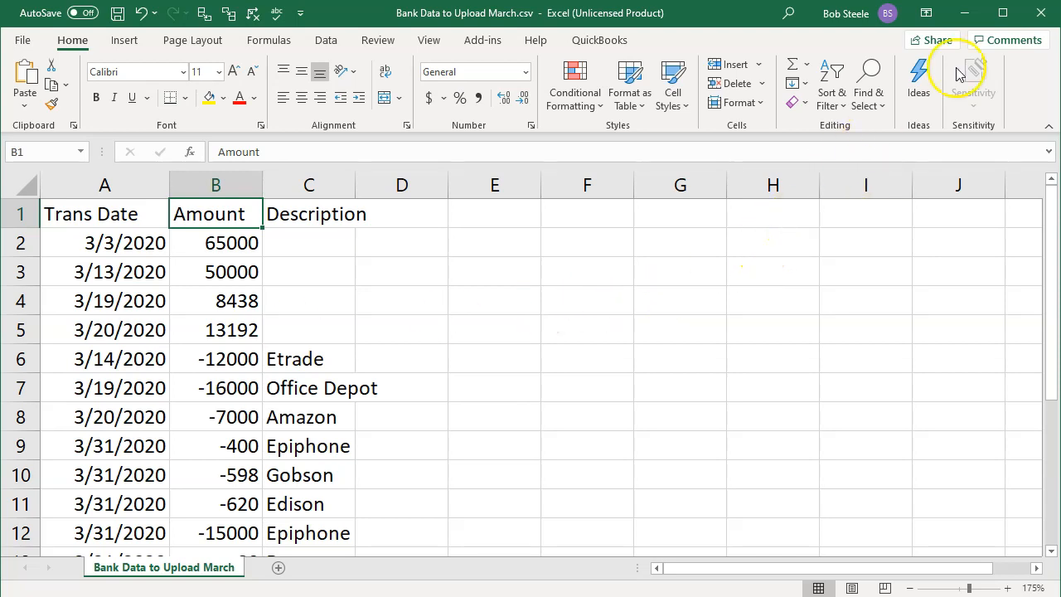
- Close Bank Data to Upload March.csv with its changes saved, and return to Sage Accounting in the browser
click(1037, 12)
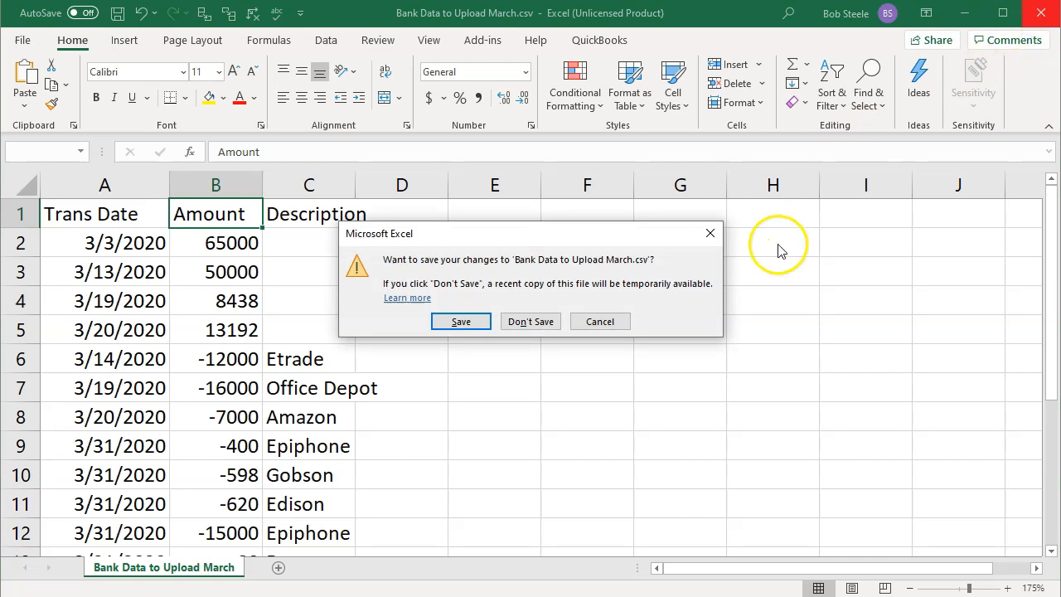
click(461, 333)
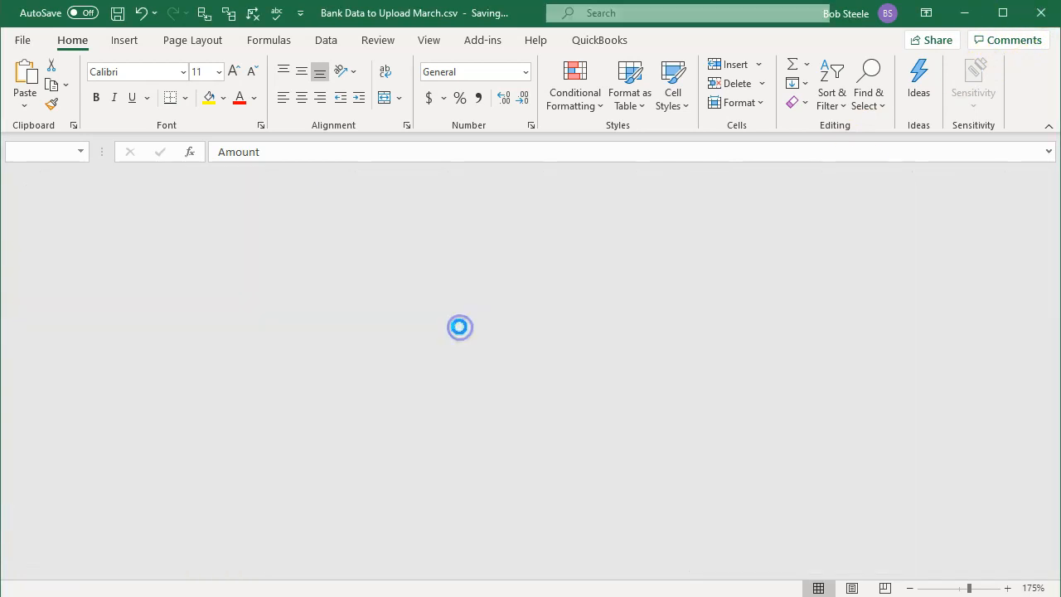
click(968, 15)
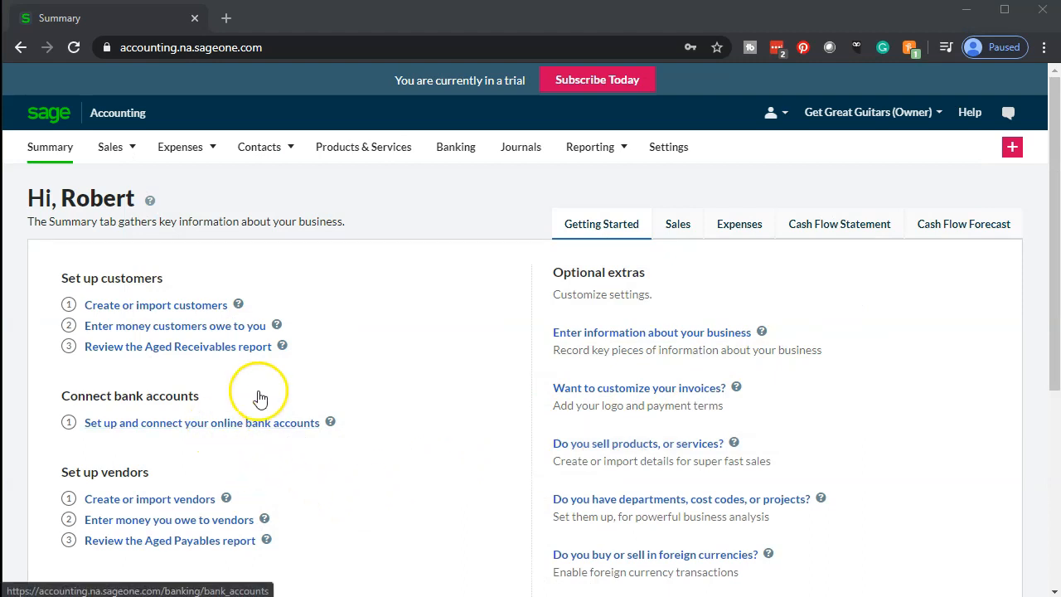
- Go to Banking and open the statement import page for the Checking account
click(440, 163)
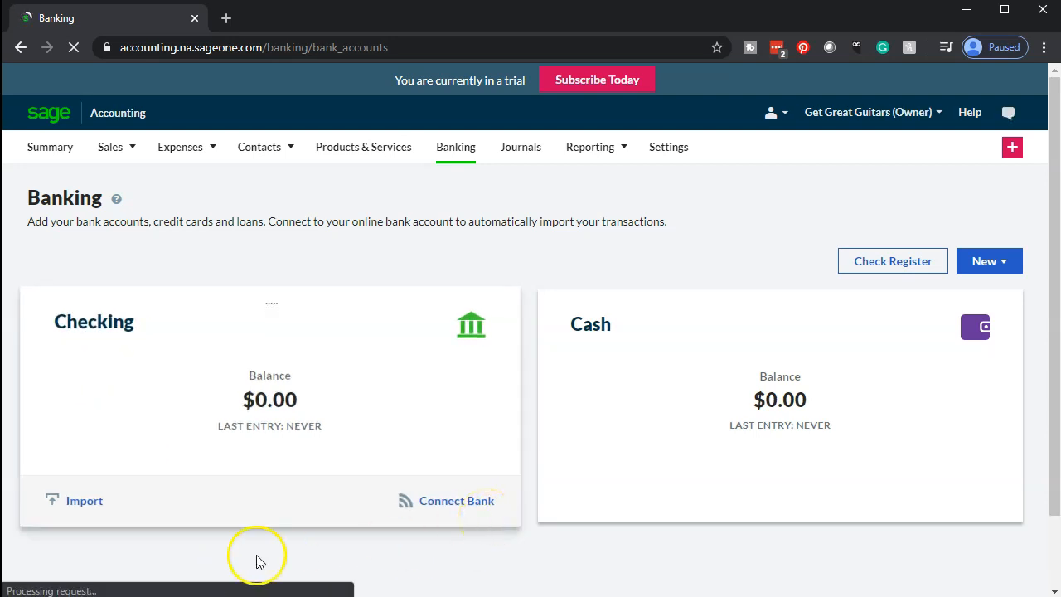
click(85, 501)
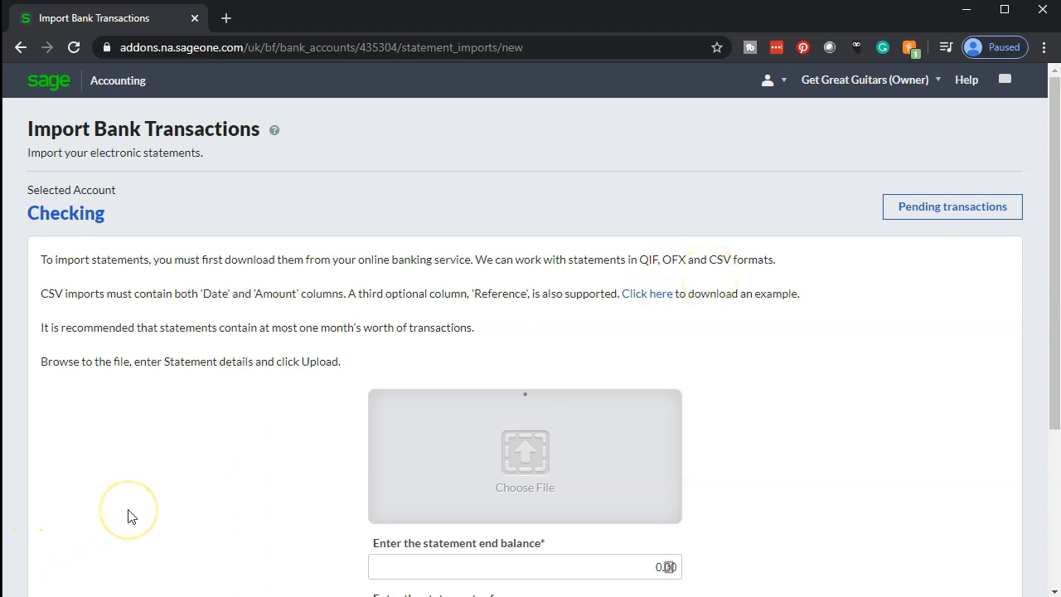
scroll(128, 516, down, 1)
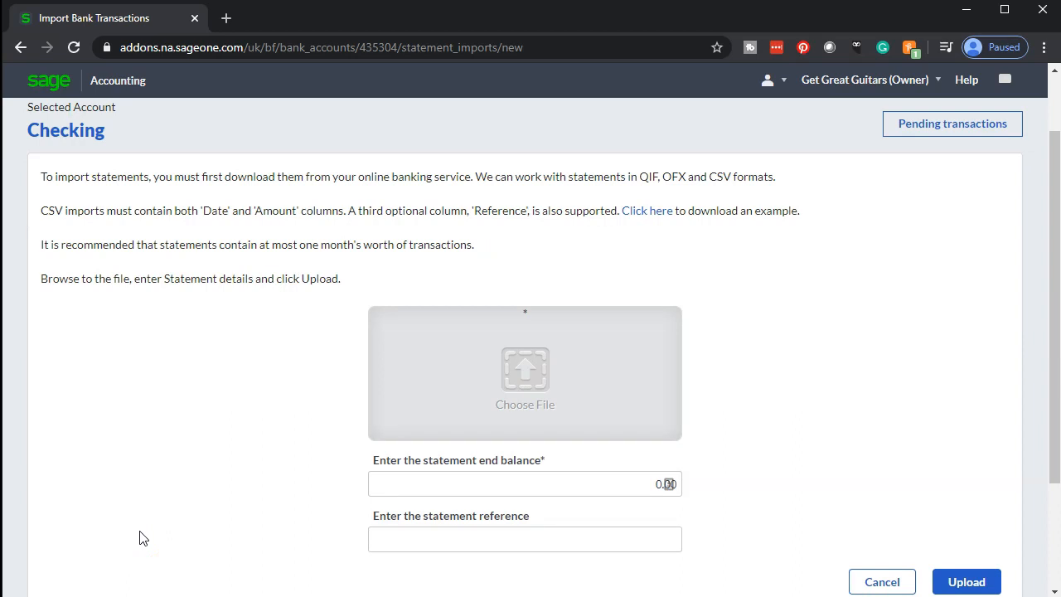
- Browse for the statement file in F:\2020\Sage Bank Feeds\Bank Feed Files and show the folder's files as large icons
click(506, 374)
click(505, 373)
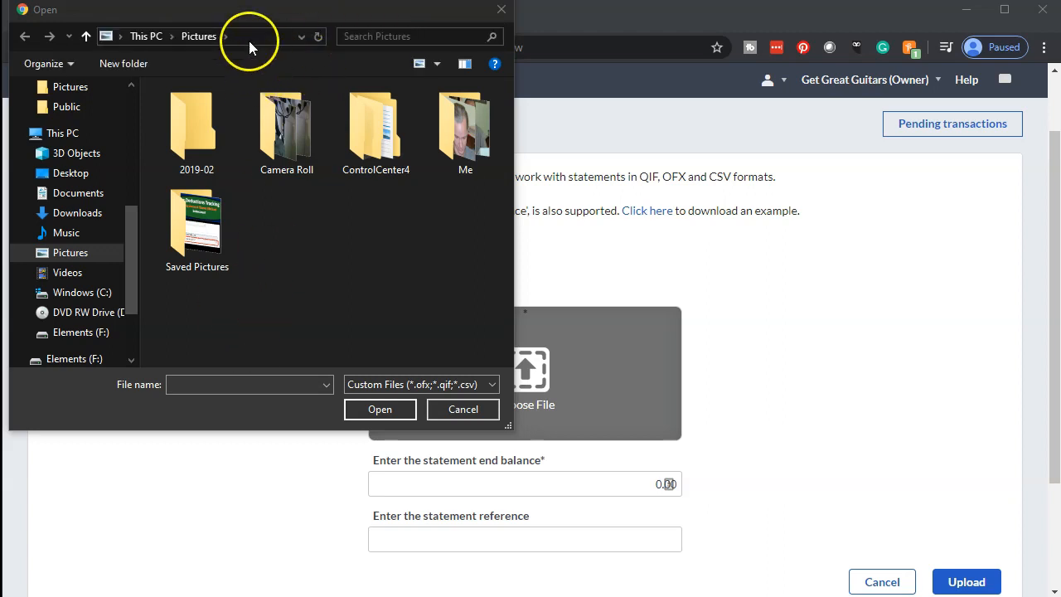
click(250, 45)
text(F:\2020\Sage Bank Feeds\Bank Feed Files)
key(Return)
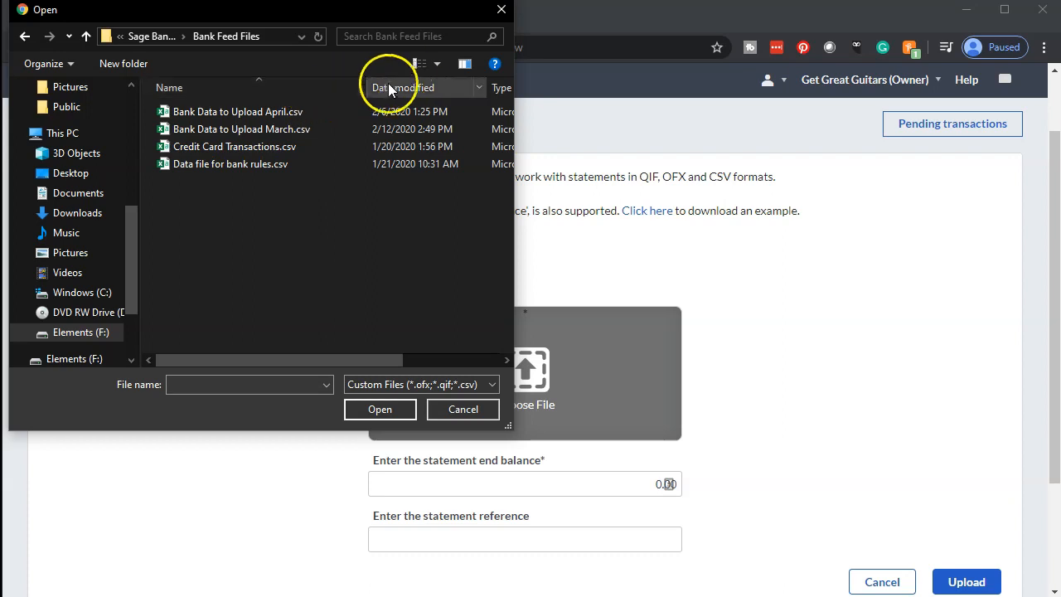
click(417, 63)
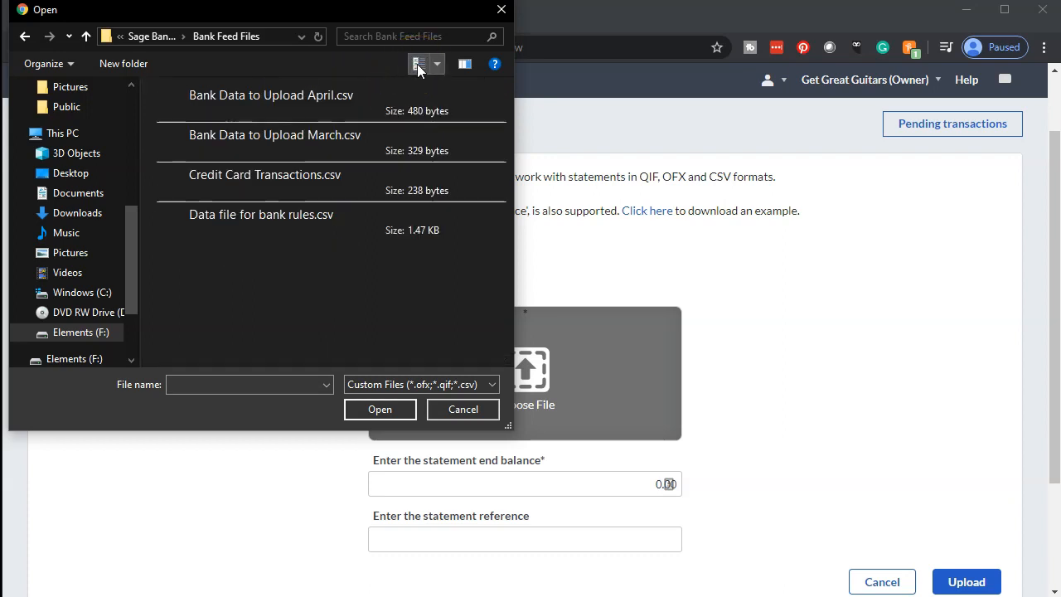
click(417, 64)
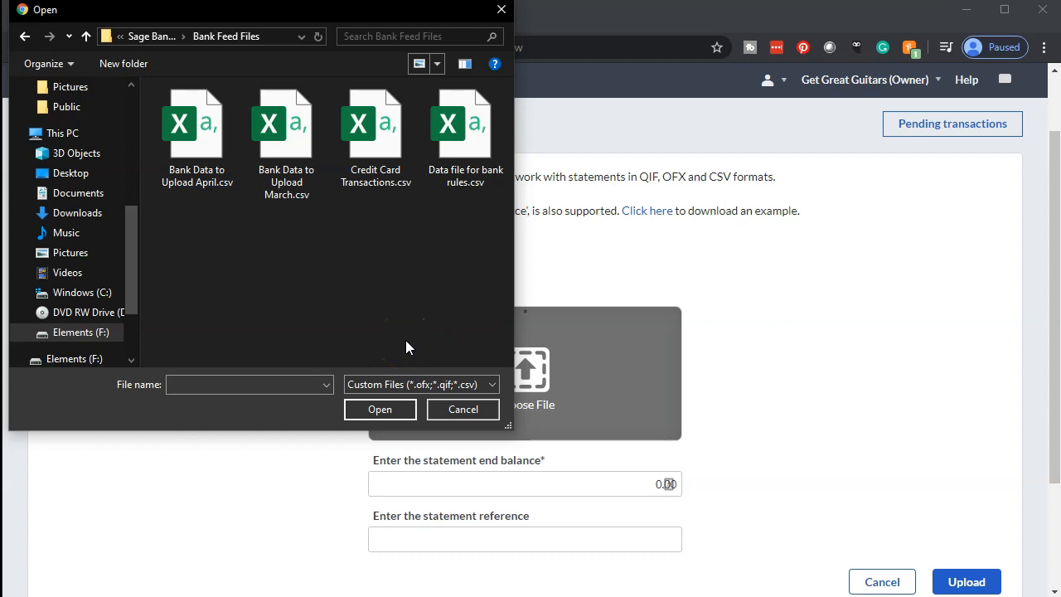
- Choose Bank Data to Upload March.csv as the statement file and upload it to the Checking account
click(289, 153)
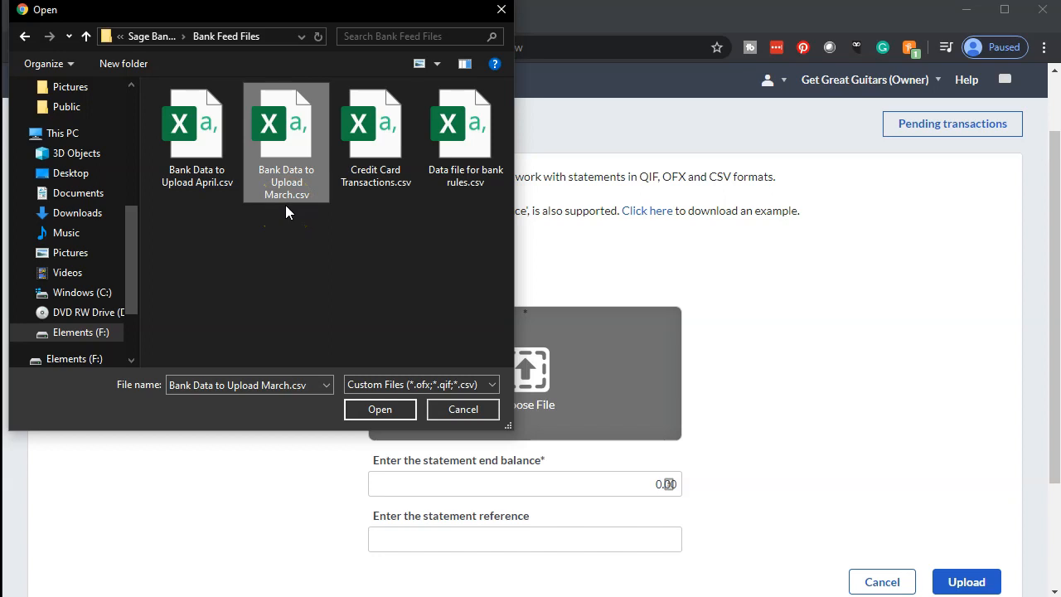
click(289, 153)
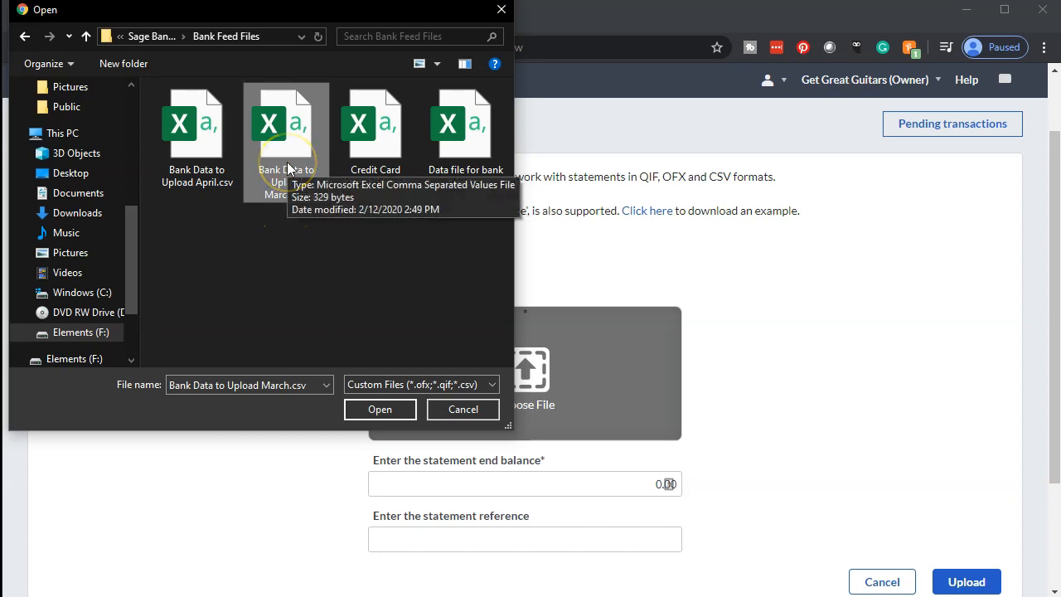
double_click(289, 151)
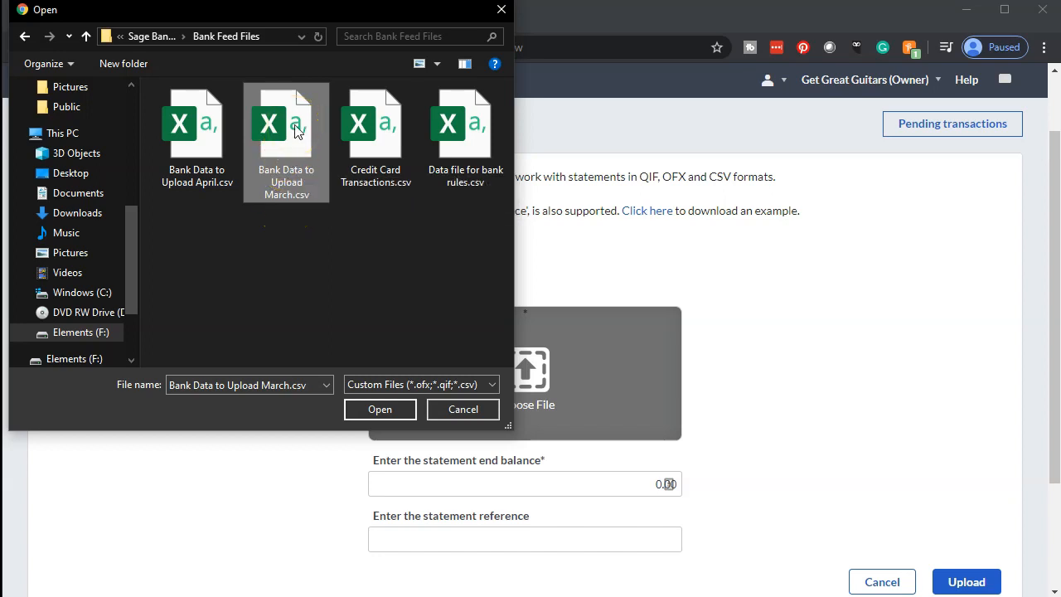
scroll(208, 490, down, 3)
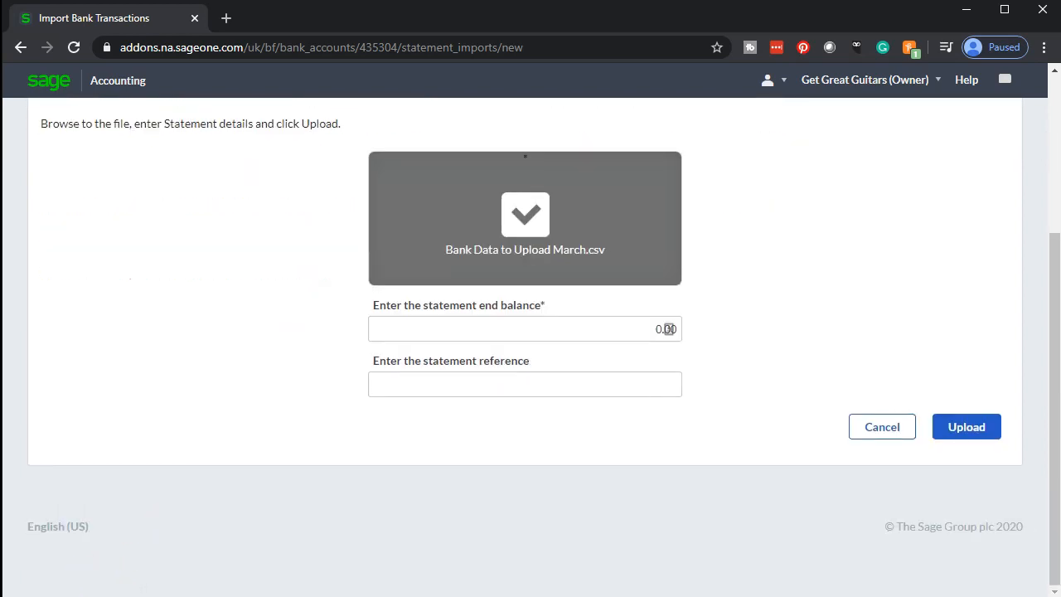
scroll(135, 372, up, 3)
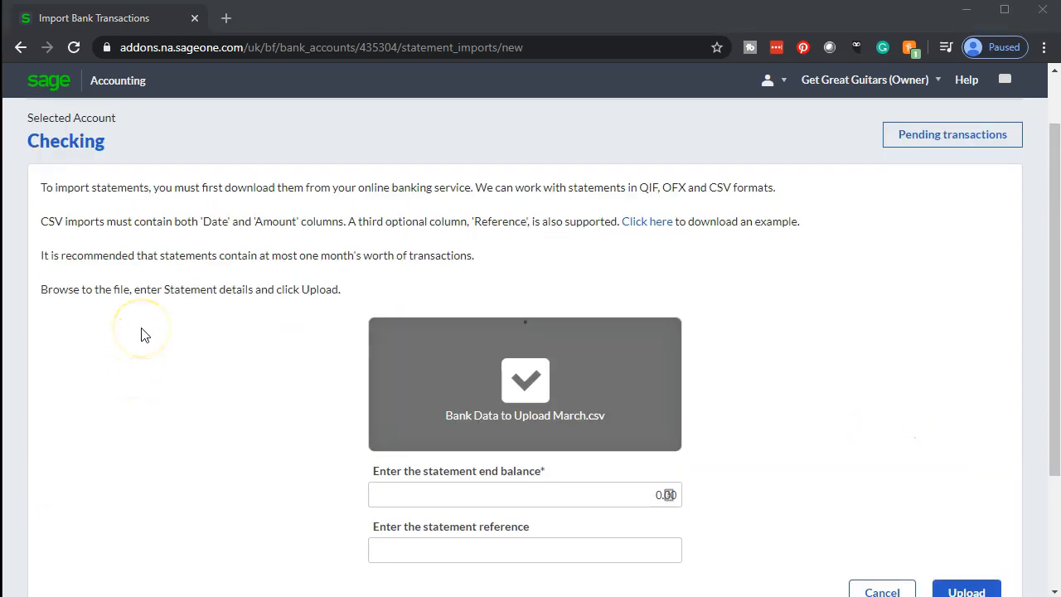
scroll(141, 334, down, 1)
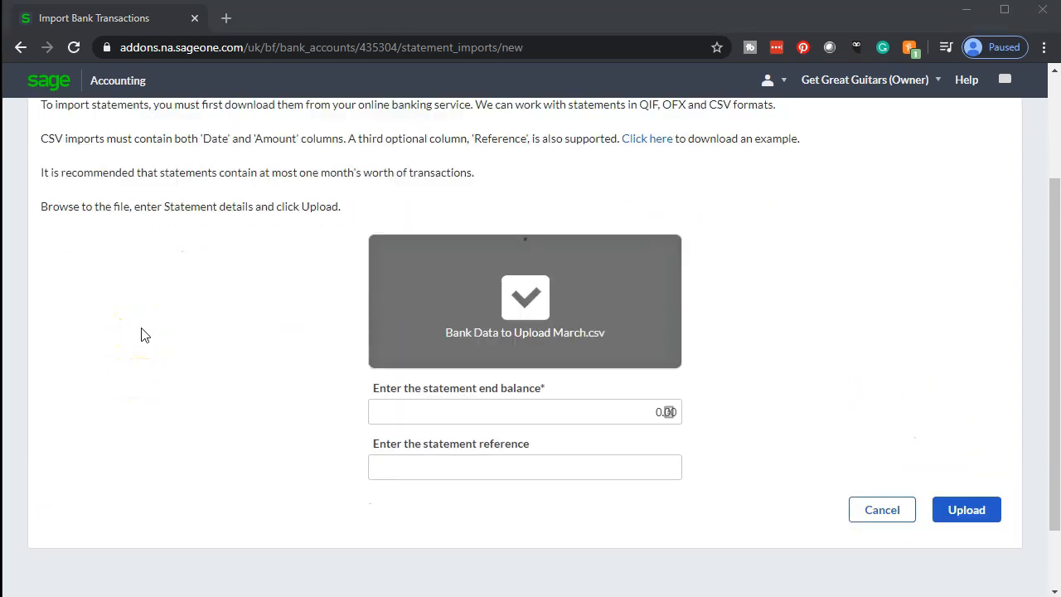
click(962, 512)
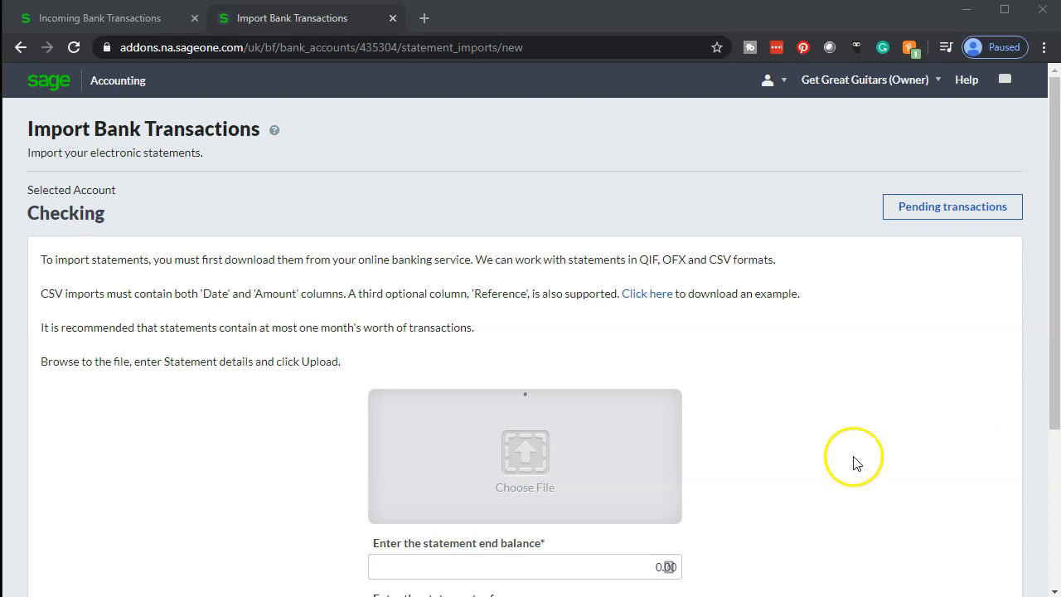
- Download the example CSV import statement, open it in Excel and examine its Date, Reference and Amount headers
click(647, 298)
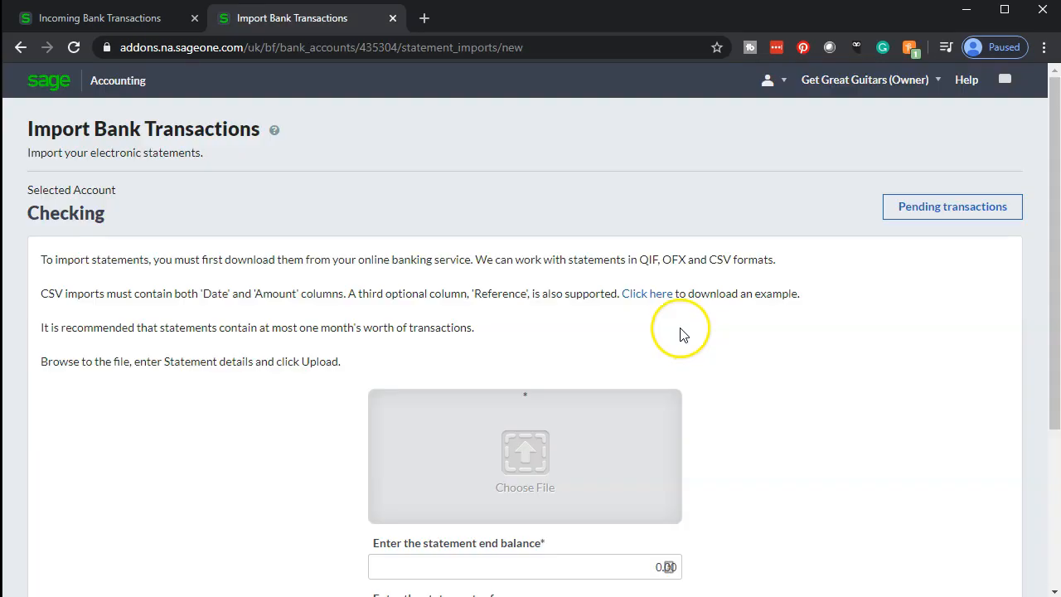
click(86, 581)
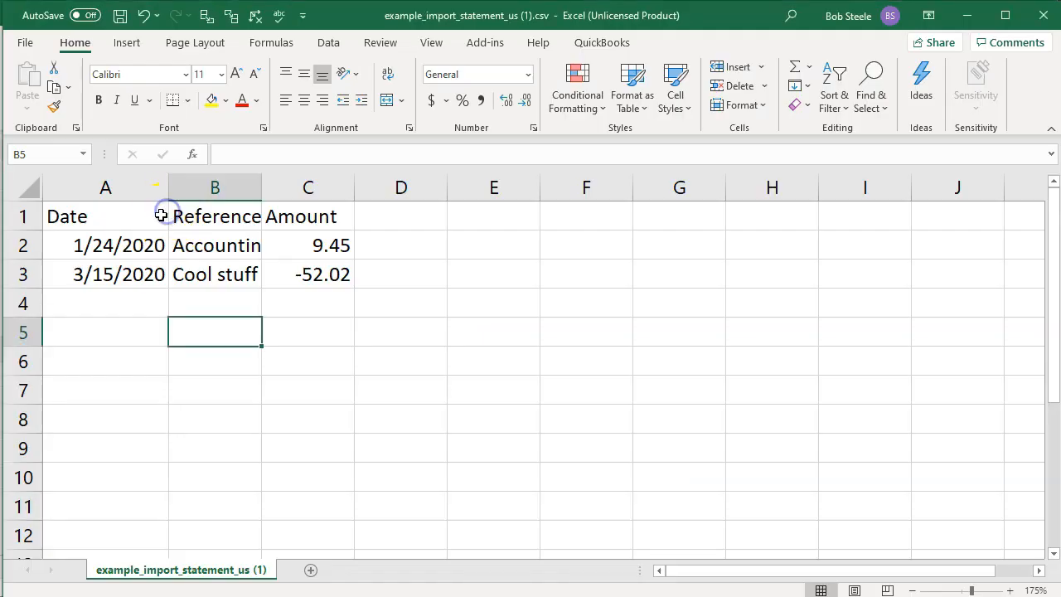
drag(156, 208, 280, 201)
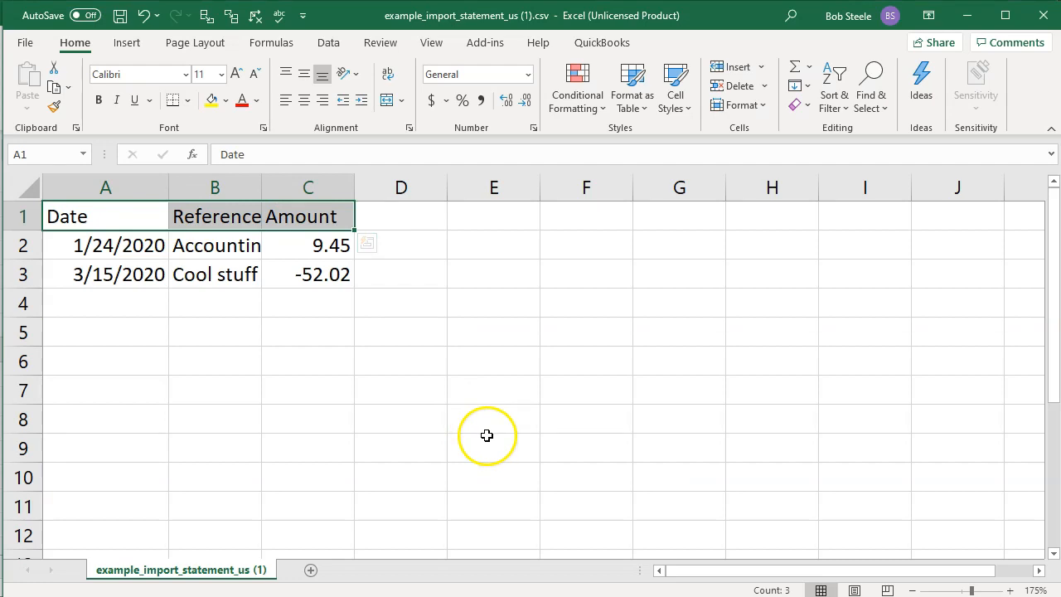
mouse_move(539, 595)
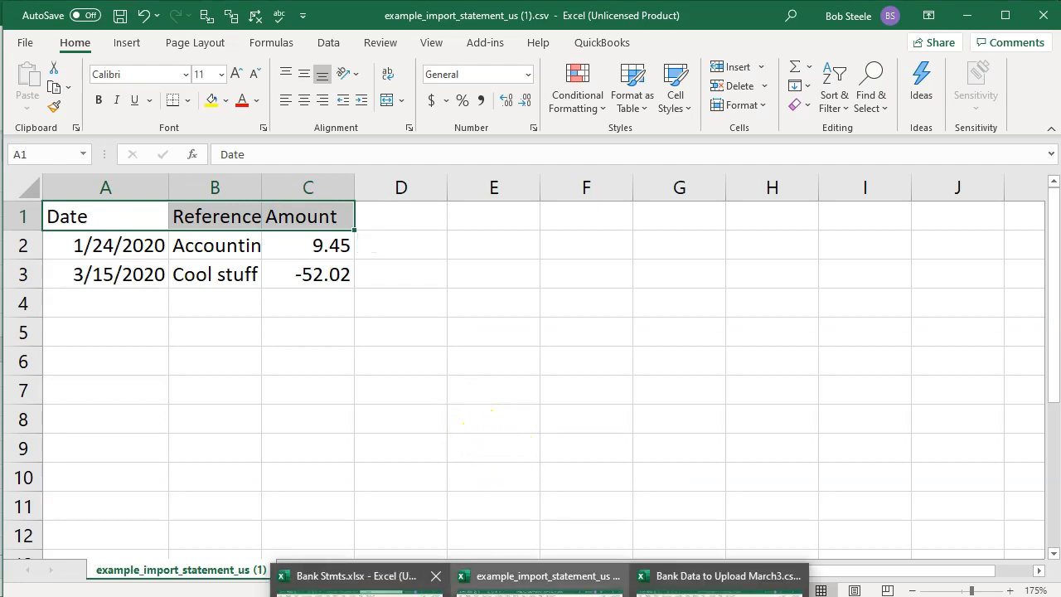
click(313, 447)
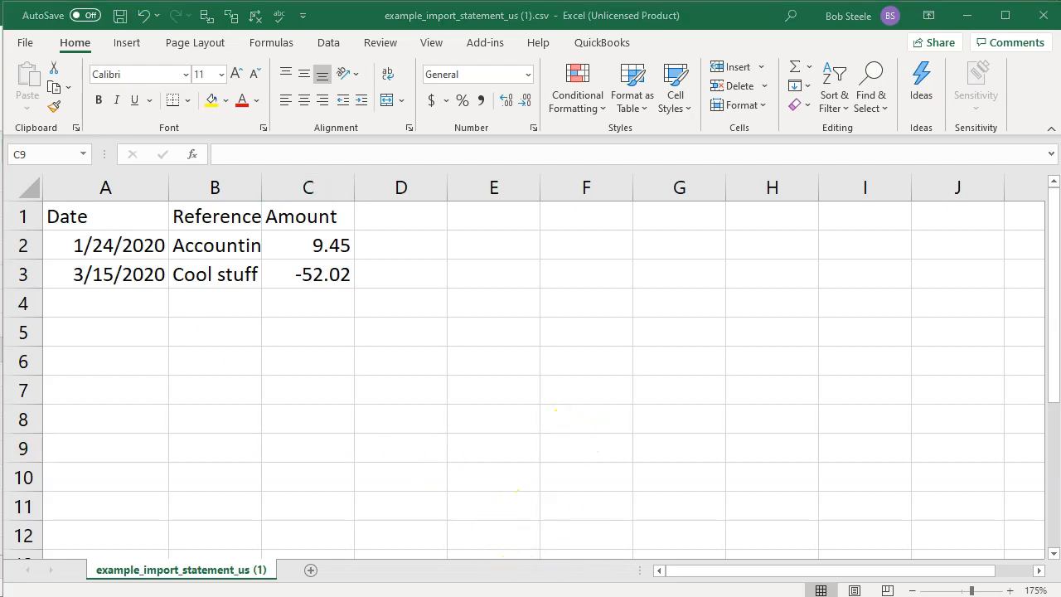
- Switch to Bank Data to Upload March3.csv and copy the transaction rows in A2:C14, without the headers
click(705, 575)
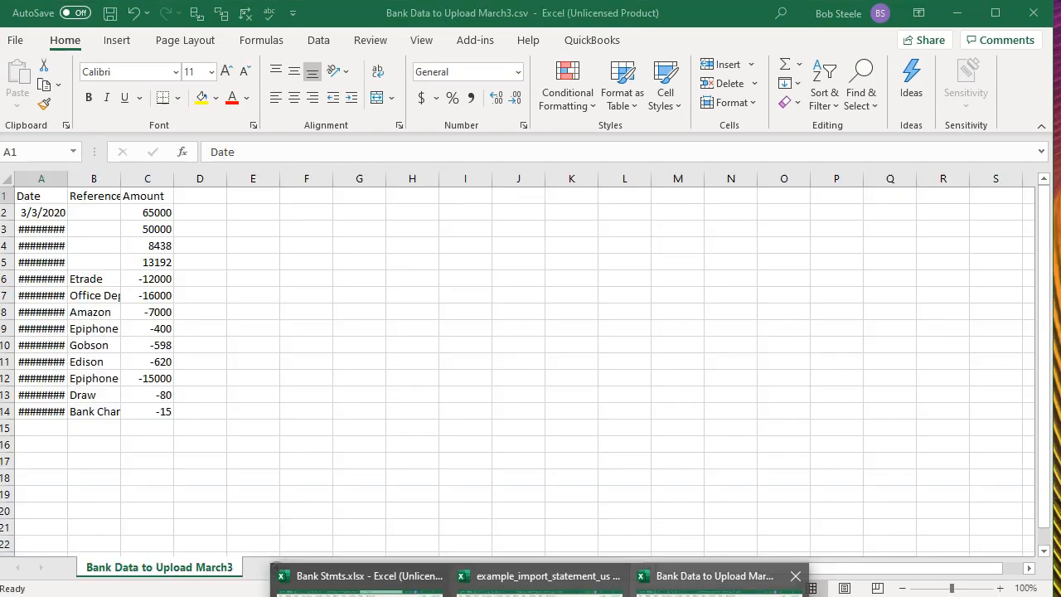
click(431, 328)
drag(53, 194, 146, 197)
drag(42, 212, 150, 410)
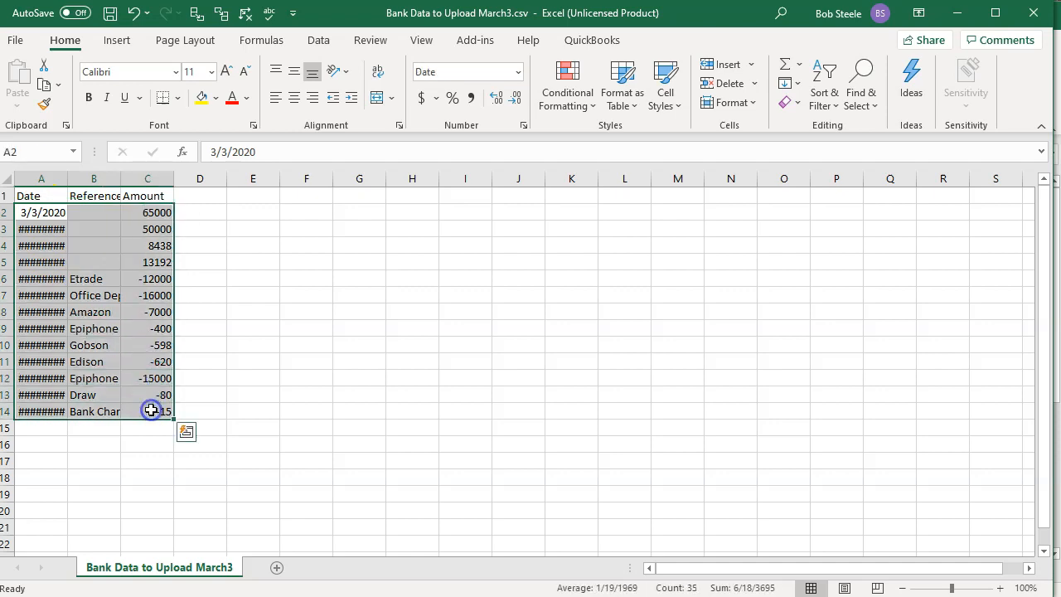
key(ctrl+c)
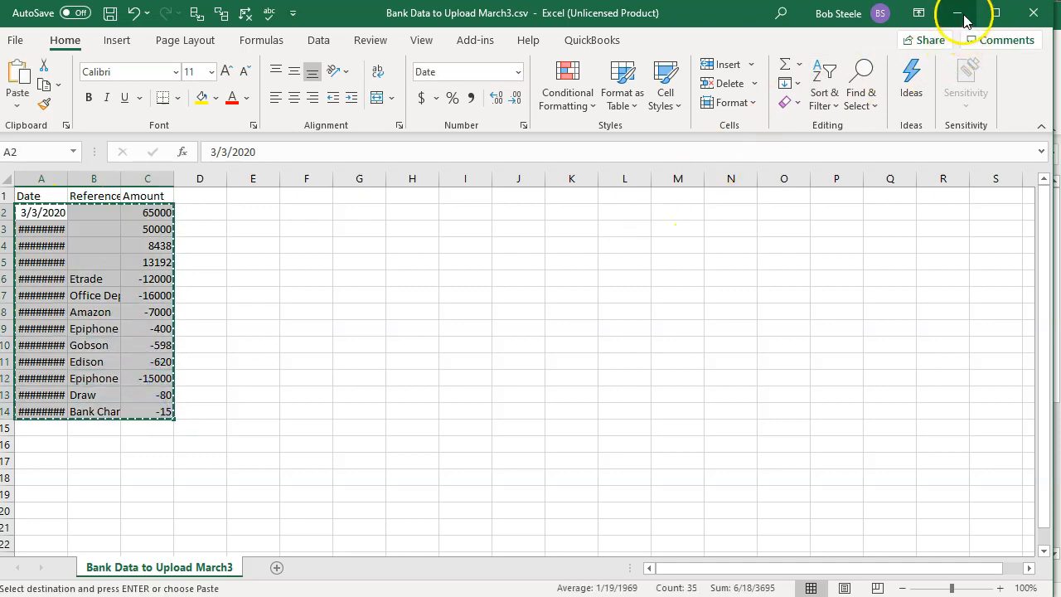
- Paste the copied transactions into the example import statement starting at cell A2, and return to Sage Accounting in the browser
click(958, 15)
click(407, 253)
click(99, 241)
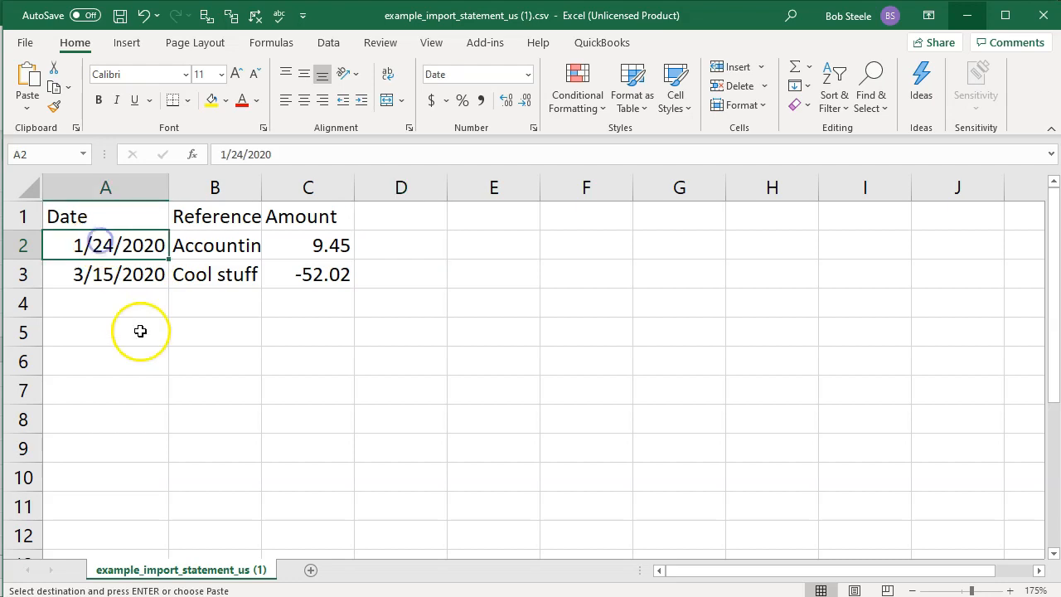
key(ctrl+v)
click(155, 412)
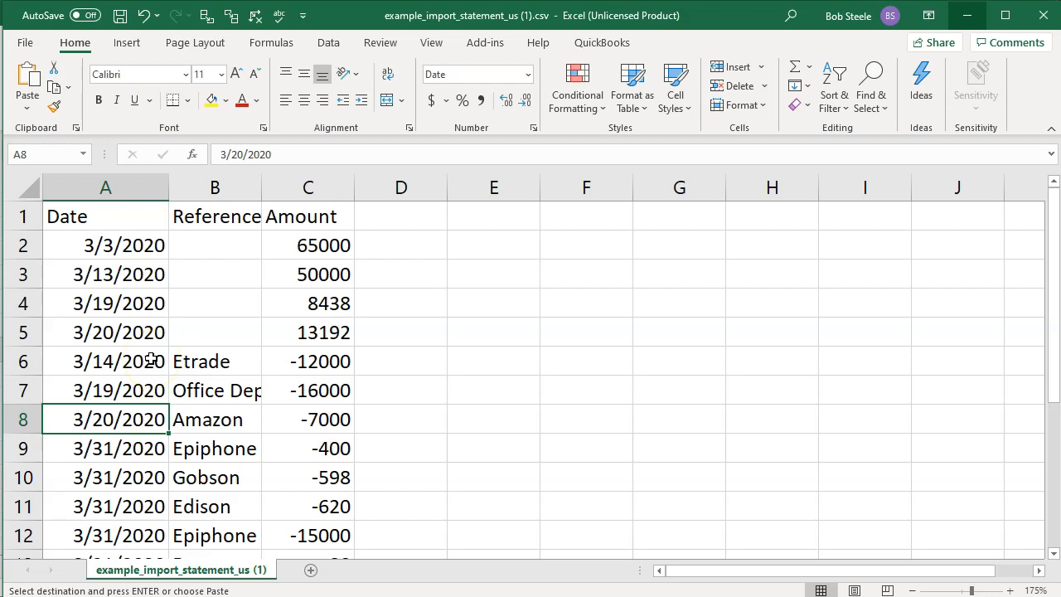
click(967, 14)
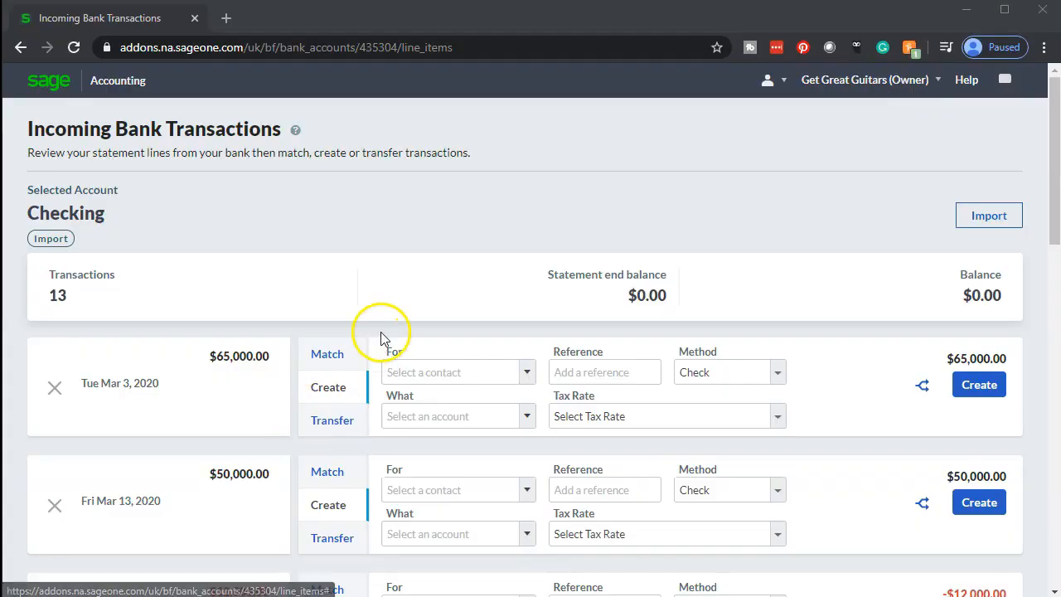
- Look through the list of incoming bank transactions imported into the Checking account
scroll(209, 296, down, 1)
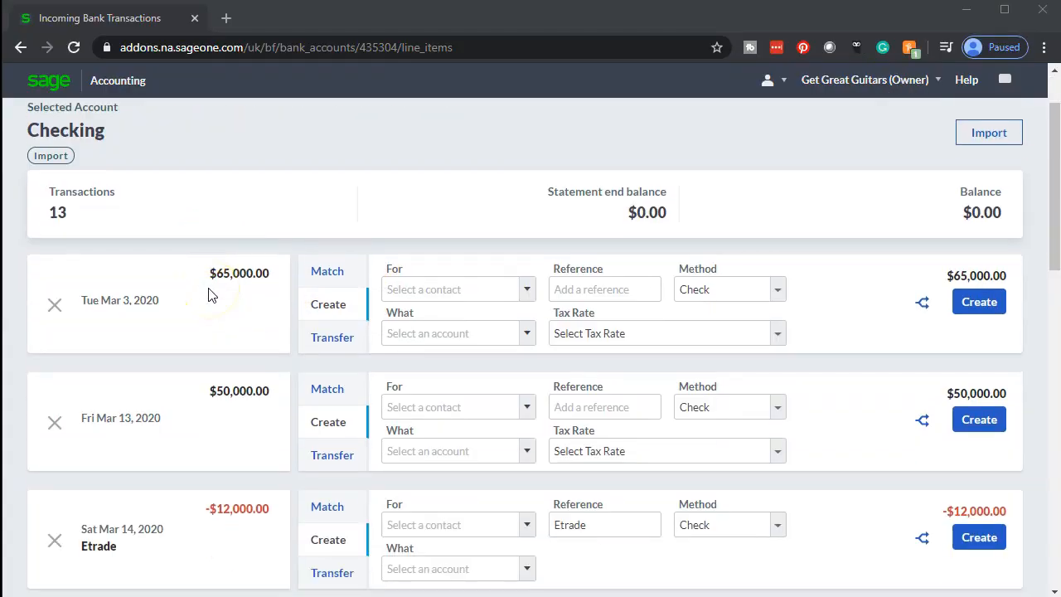
scroll(209, 296, down, 2)
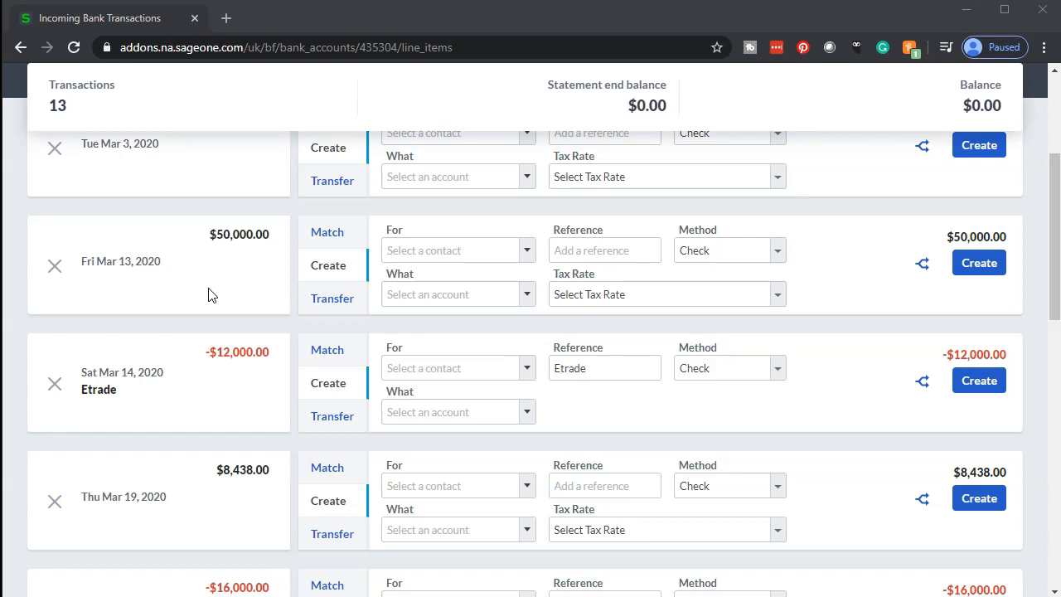
click(232, 386)
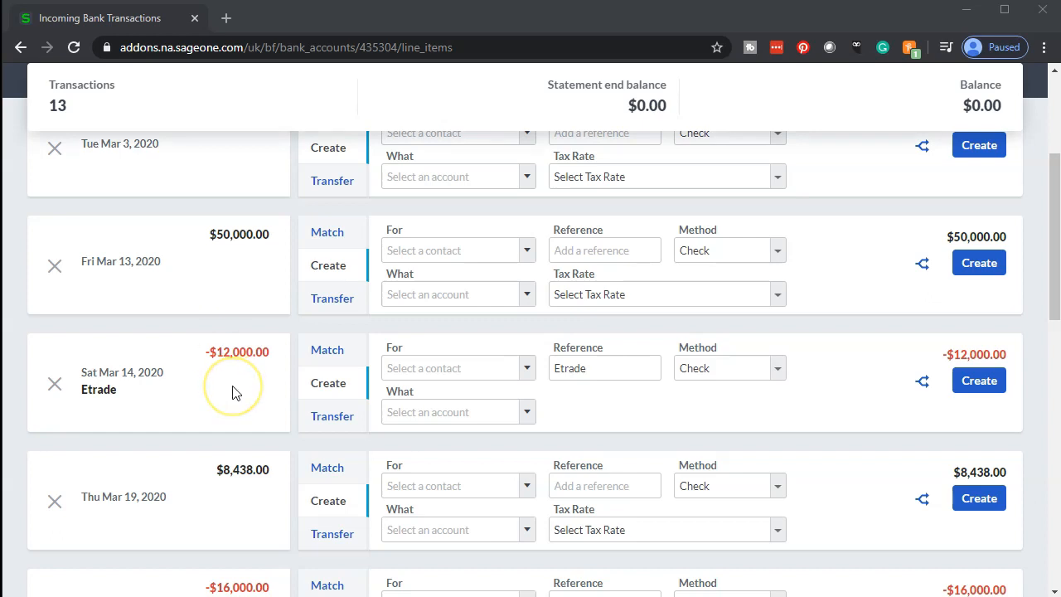
scroll(232, 390, up, 3)
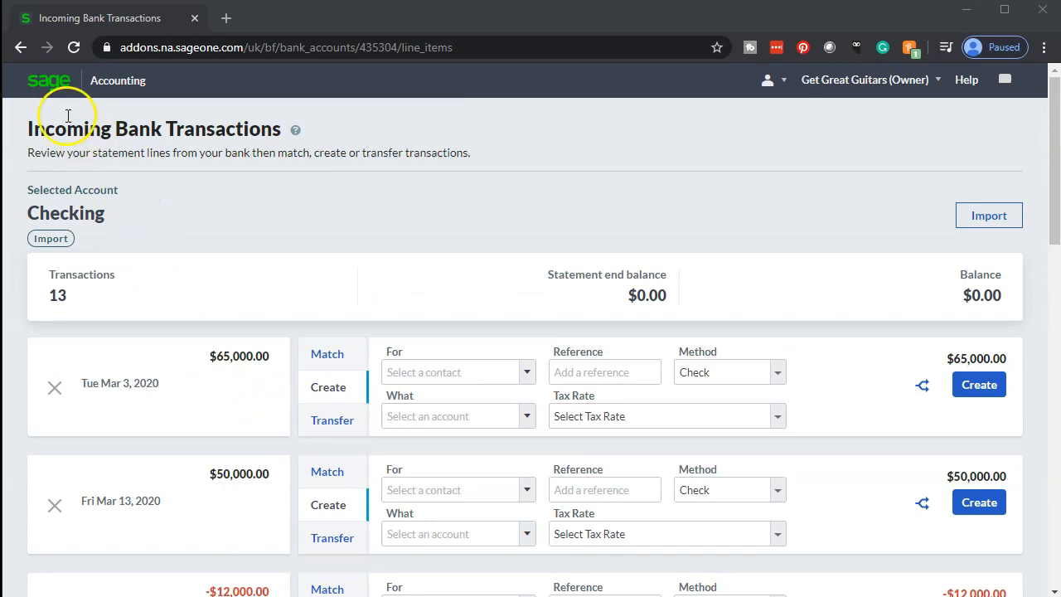
- Return to the Banking overview and reopen the Checking account's imported transactions to inspect their match, create and transfer options
click(119, 86)
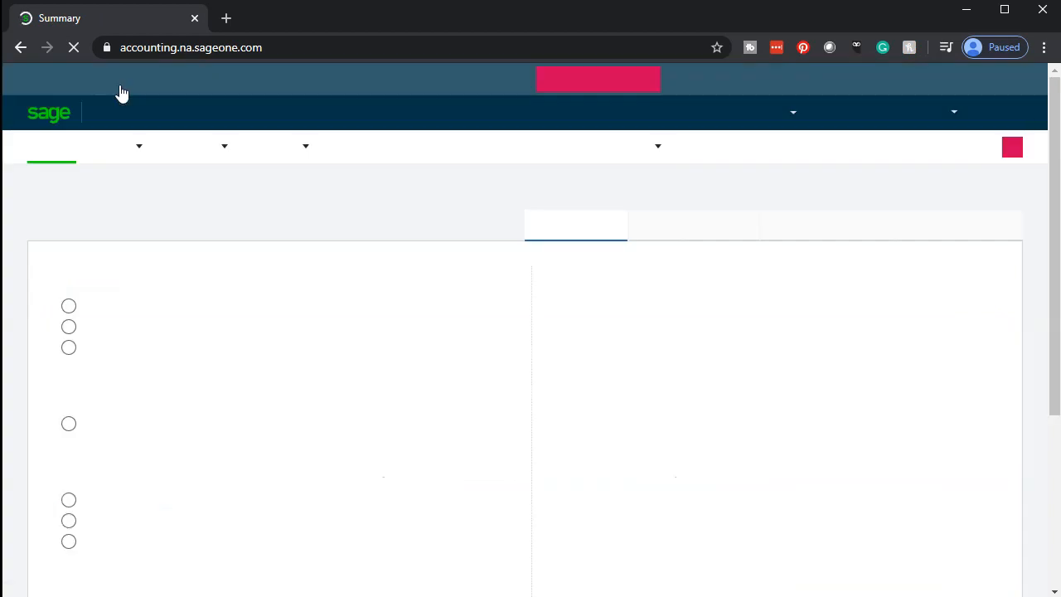
click(131, 143)
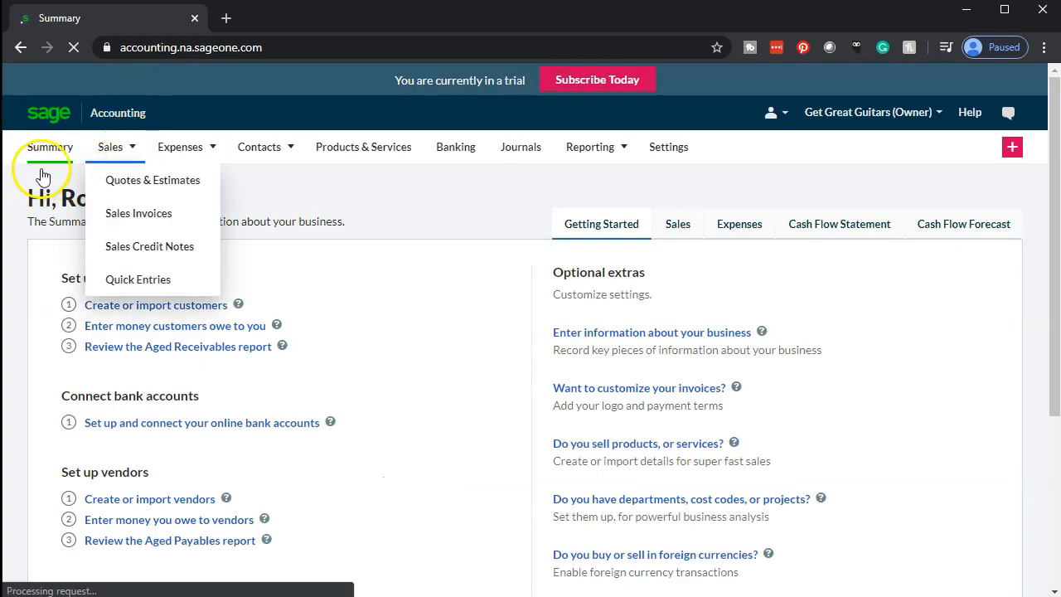
click(457, 151)
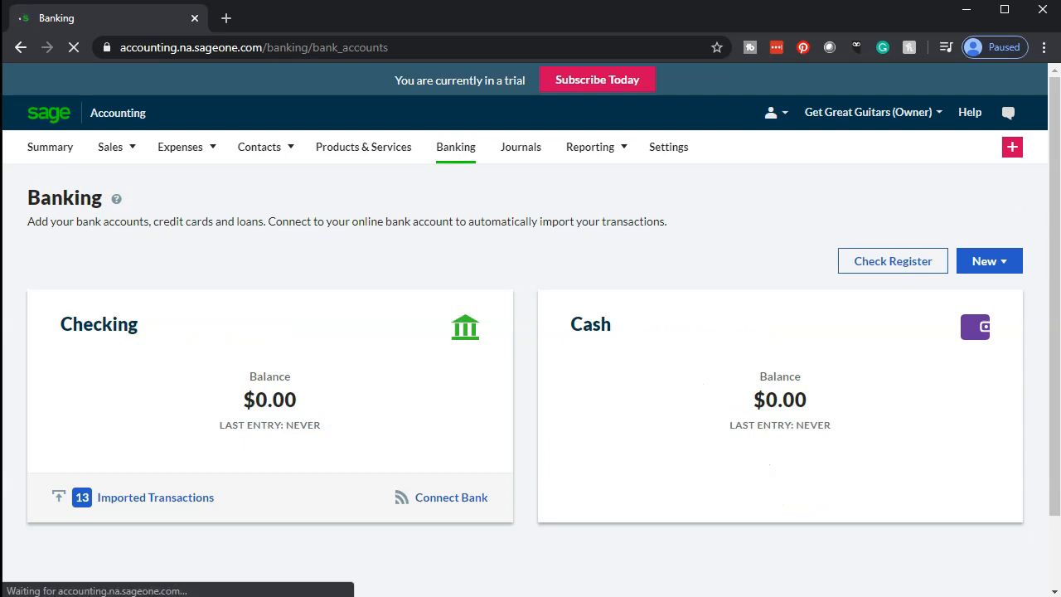
click(113, 507)
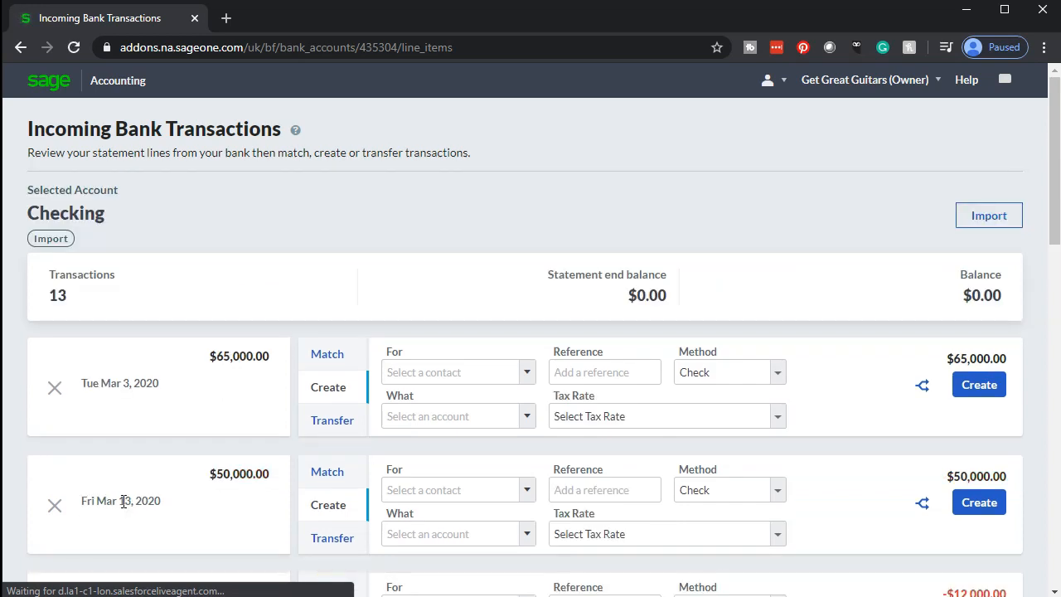
scroll(122, 507, down, 1)
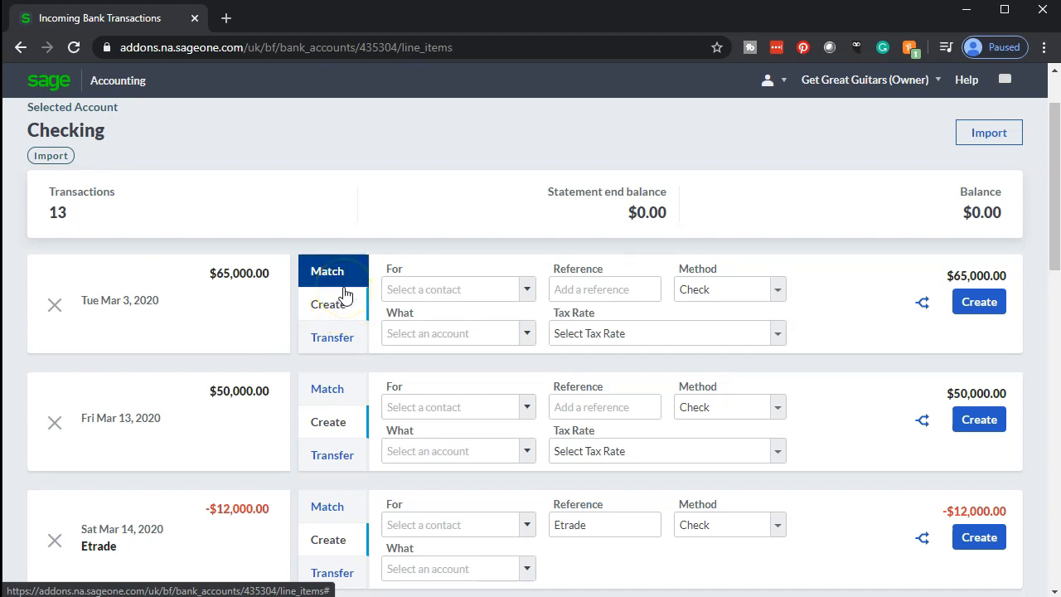
click(349, 336)
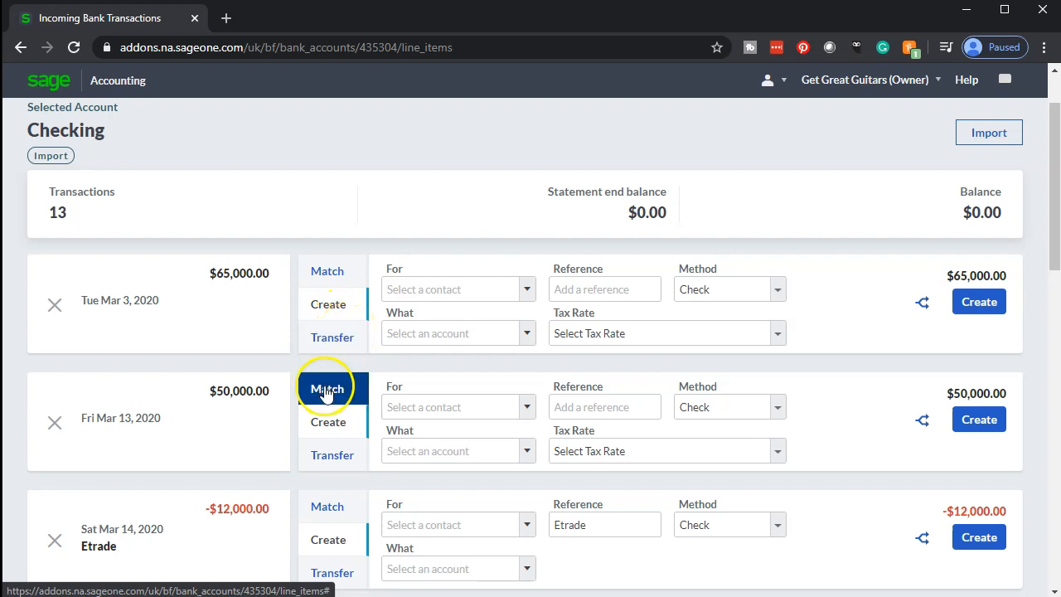
- Duplicate the Incoming Bank Transactions browser tab and open the Balance Sheet Report in the copy
right_click(152, 24)
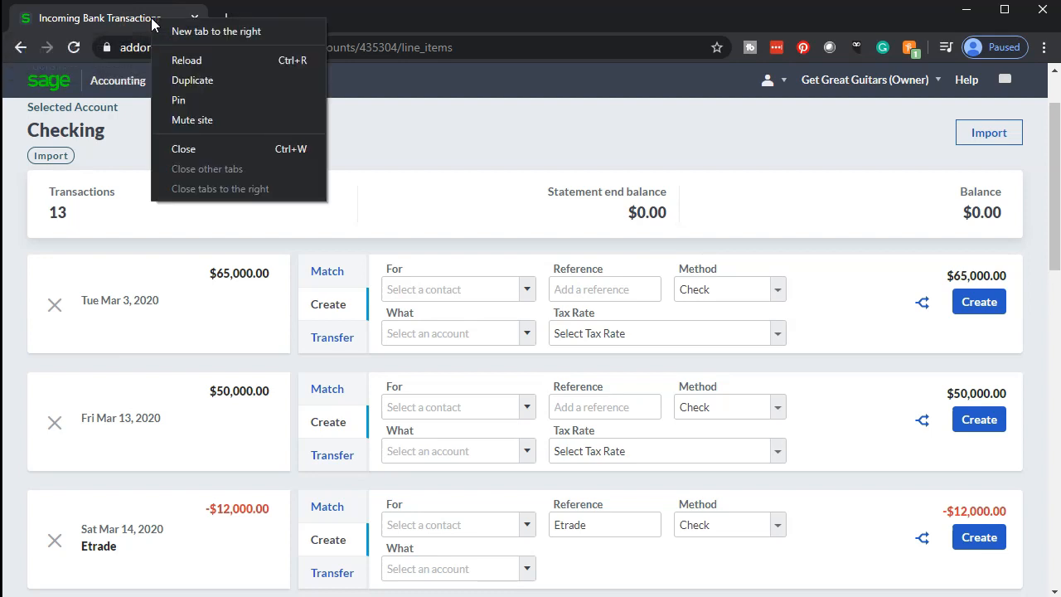
click(187, 81)
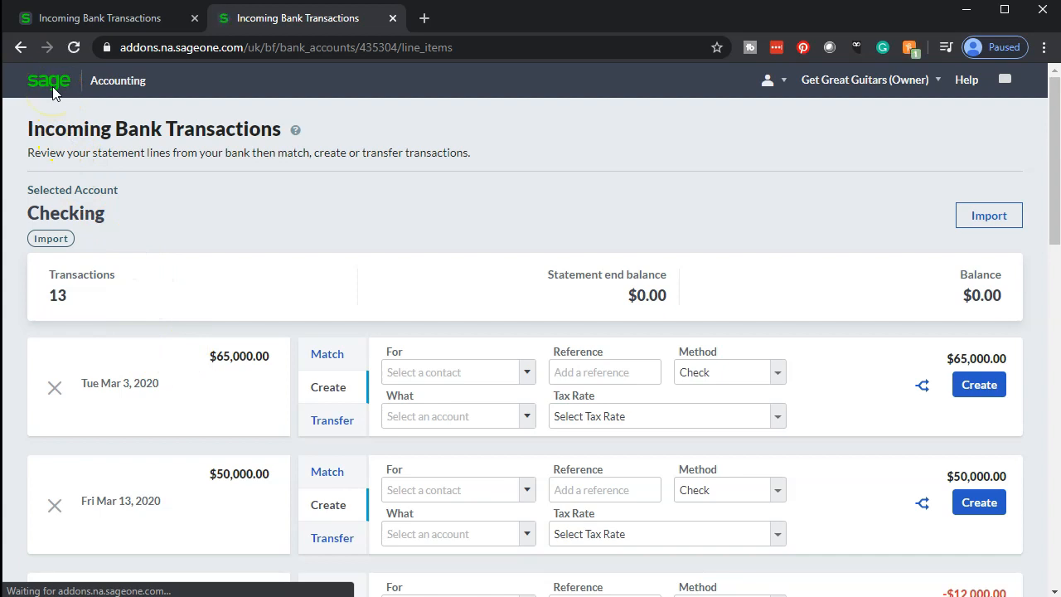
click(94, 83)
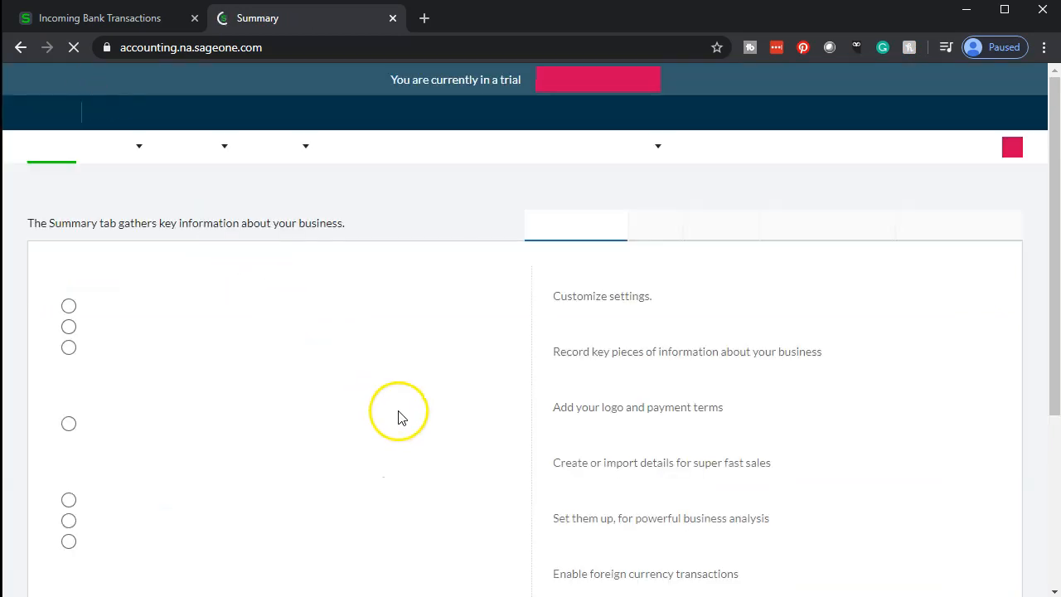
click(623, 147)
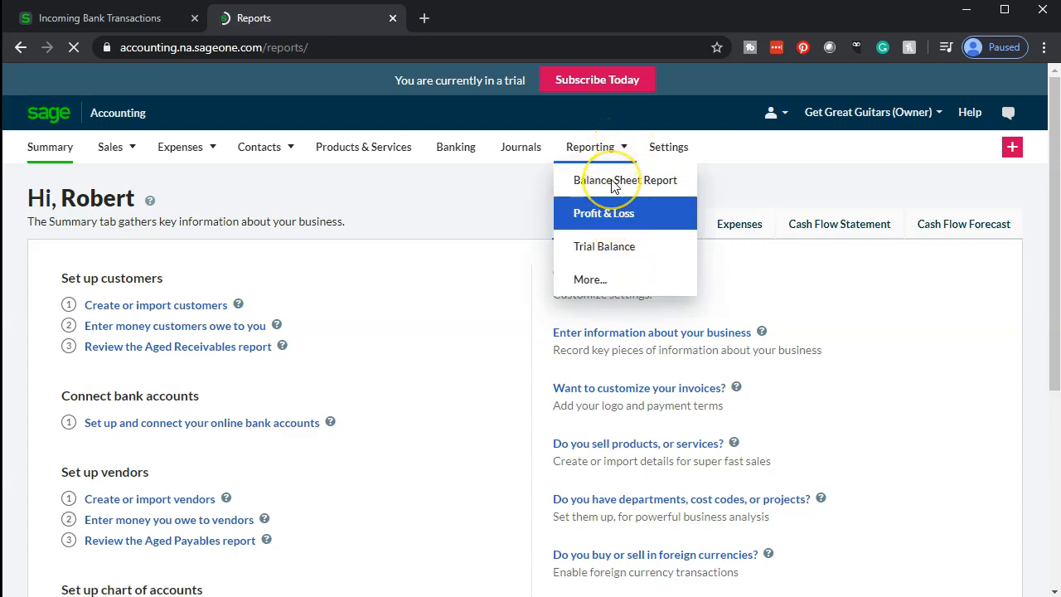
click(313, 479)
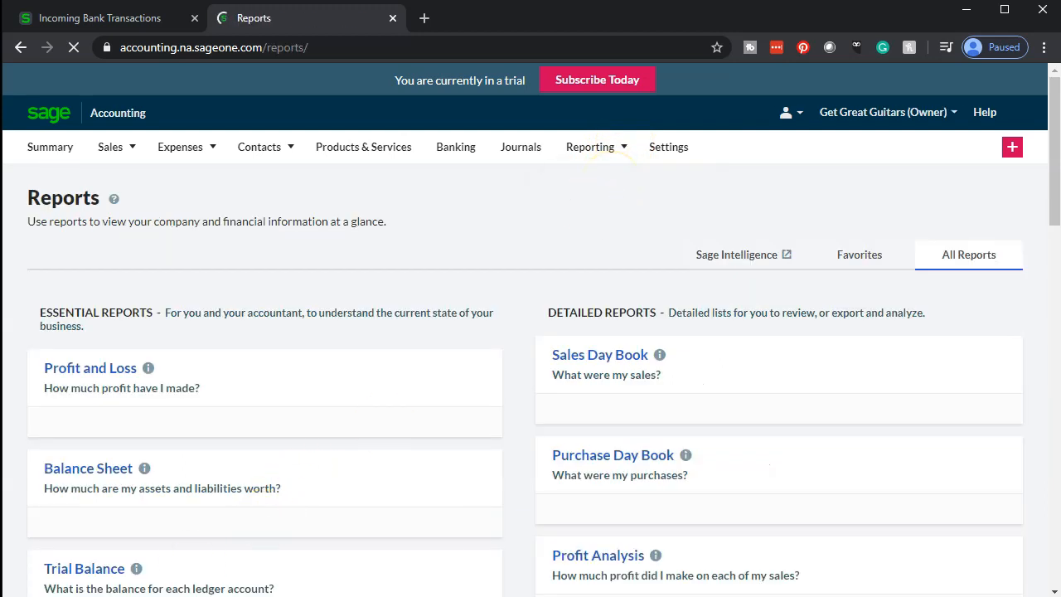
- Set the balance sheet's To date to 12/31/2020 and recalculate the report
click(137, 325)
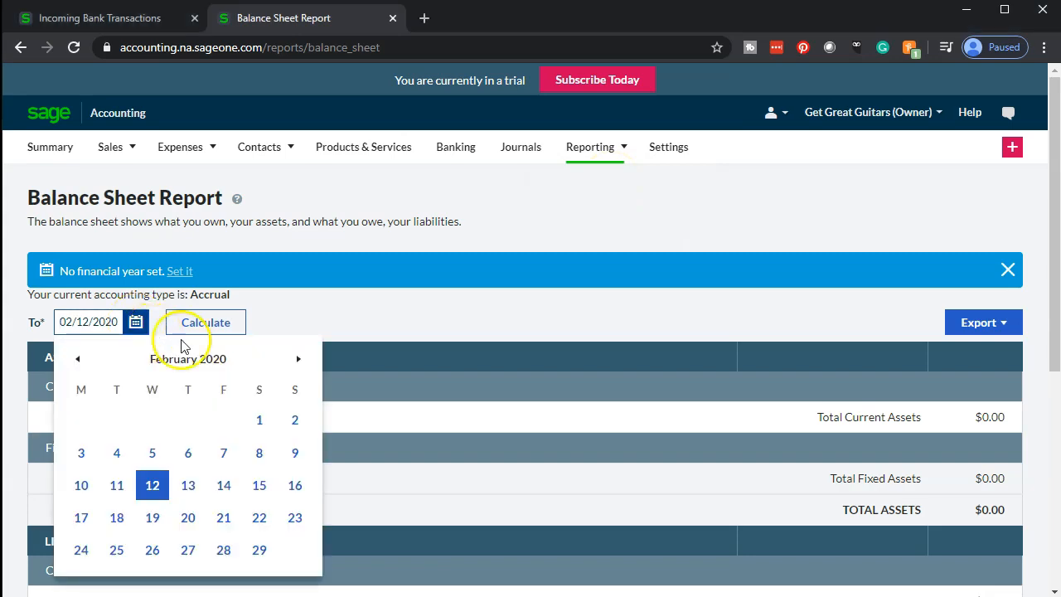
click(306, 362)
click(306, 361)
click(306, 361)
click(306, 361)
click(306, 361)
click(306, 362)
click(306, 361)
click(305, 362)
click(306, 361)
click(306, 361)
click(188, 551)
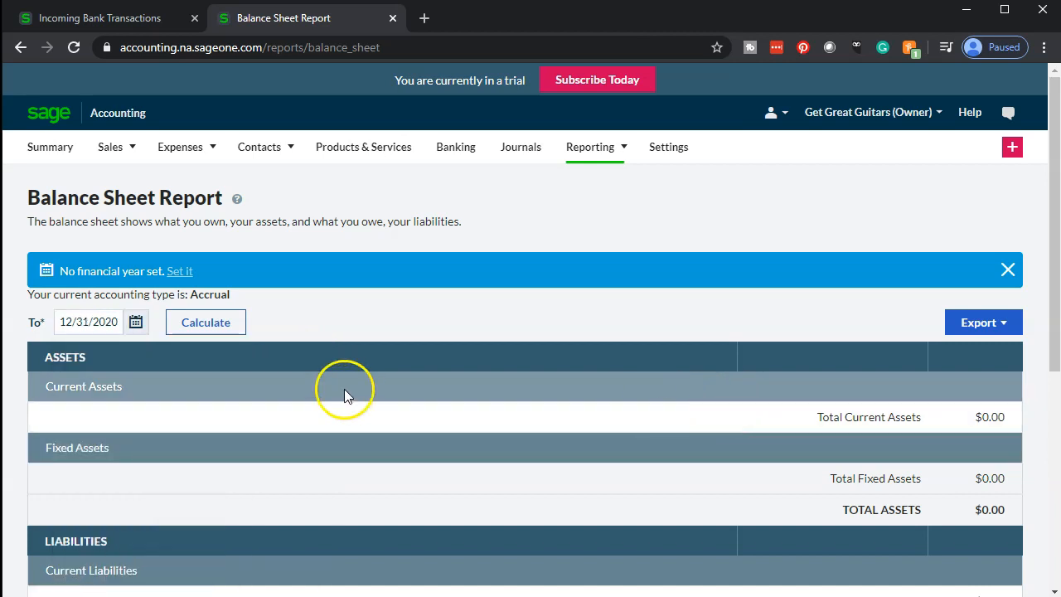
click(223, 328)
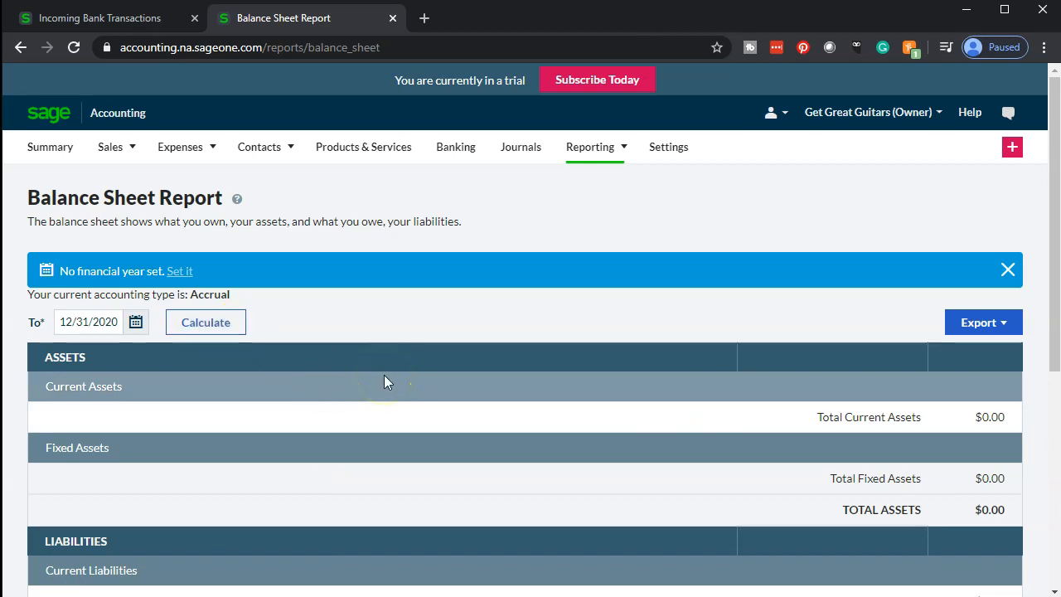
- Examine the balance sheet's assets, liabilities and equity, and return to the Incoming Bank Transactions page
scroll(384, 382, down, 2)
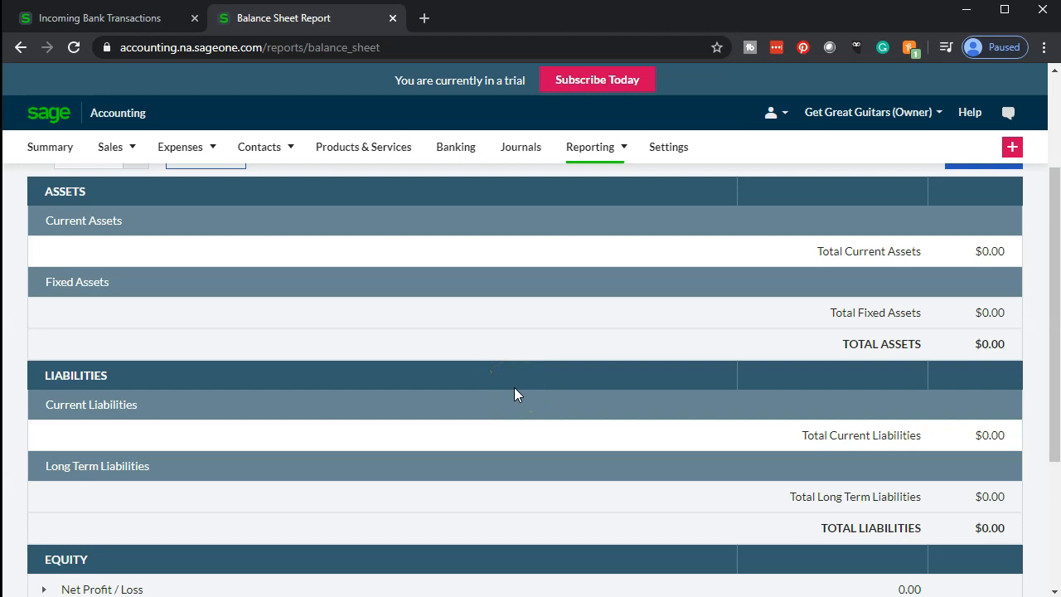
scroll(514, 387, up, 2)
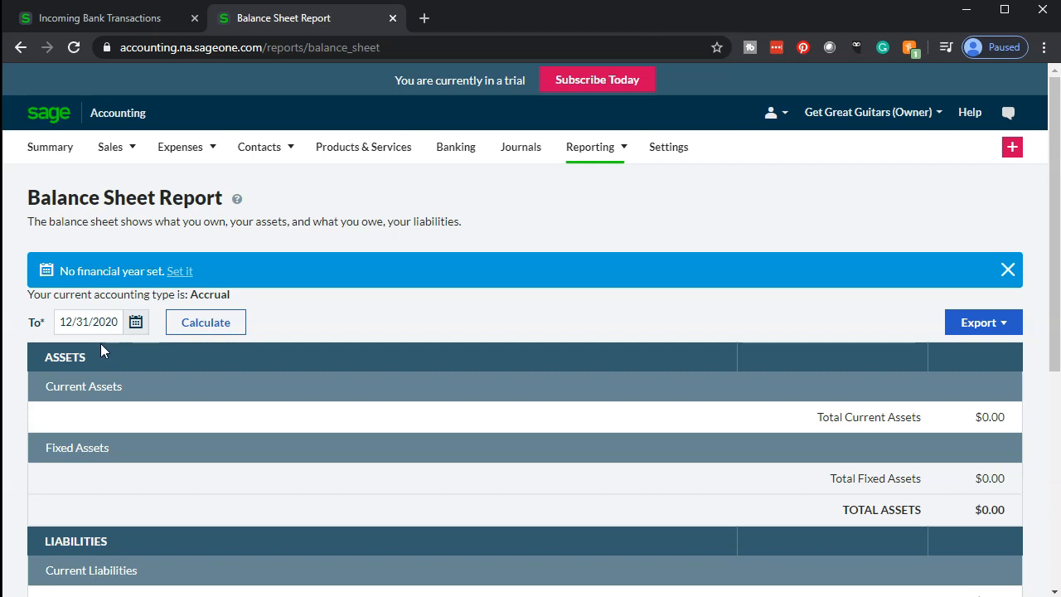
click(112, 19)
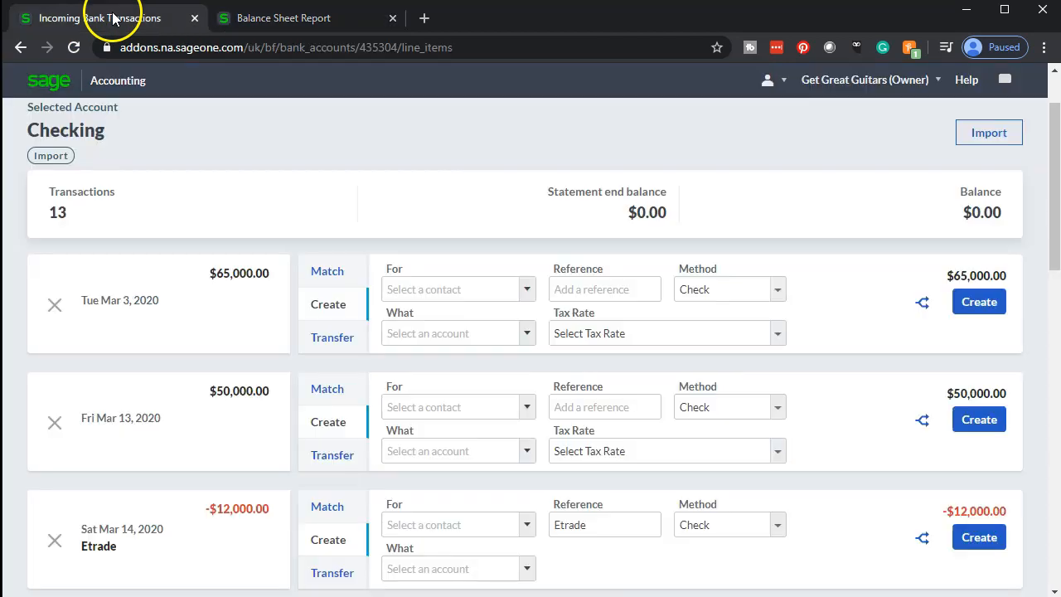